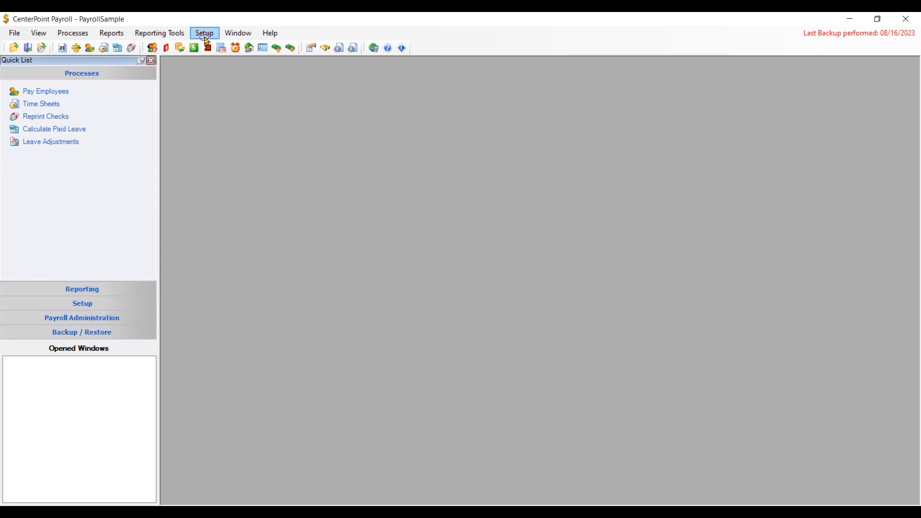
Open the Alpine Sports employer record from the payroll employer setup
click(205, 34)
mouse_move(218, 155)
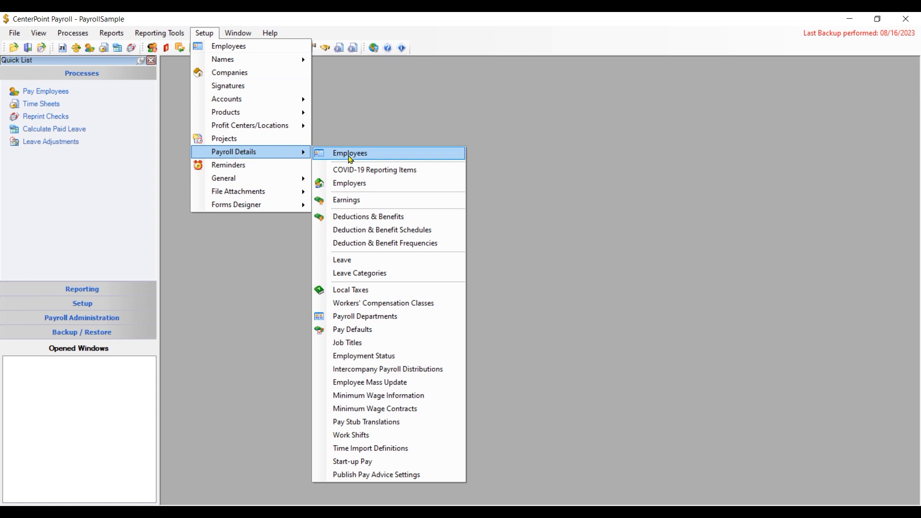
click(342, 184)
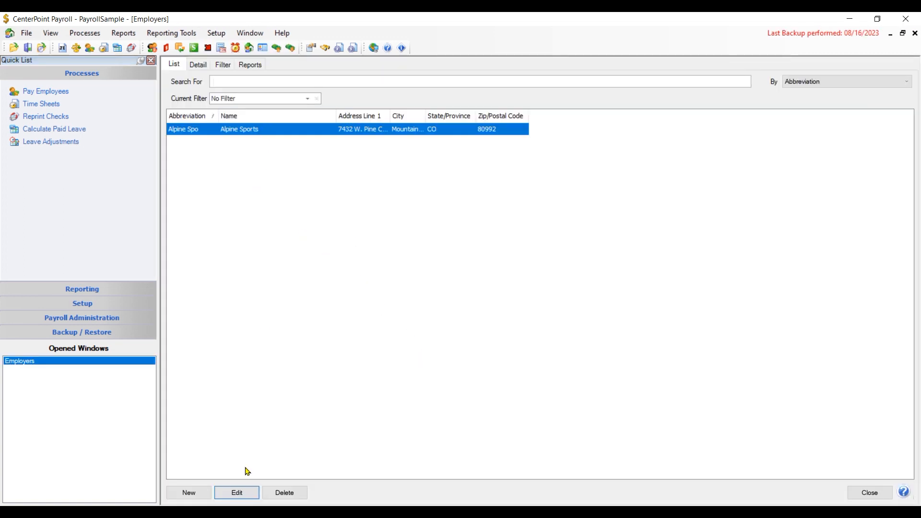
double_click(269, 135)
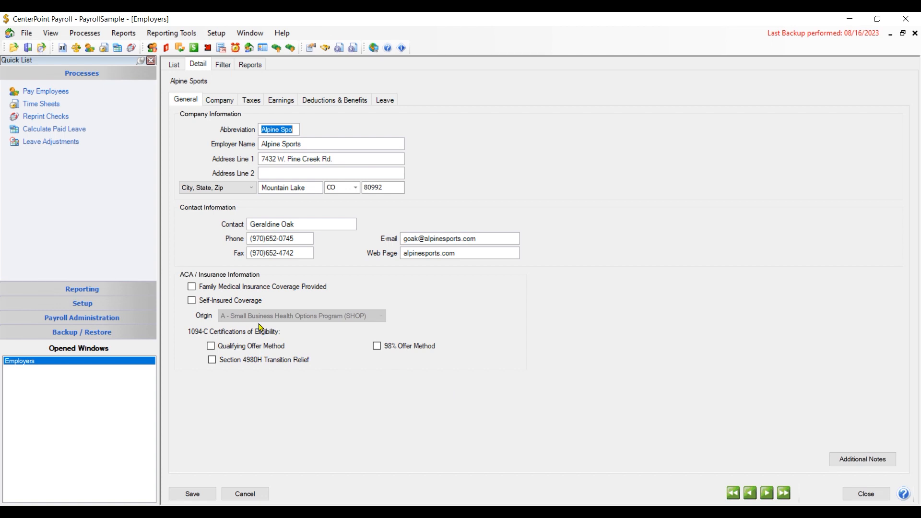
Enable Self-Insured Coverage to view the Origin choices, and clear the option again
click(191, 301)
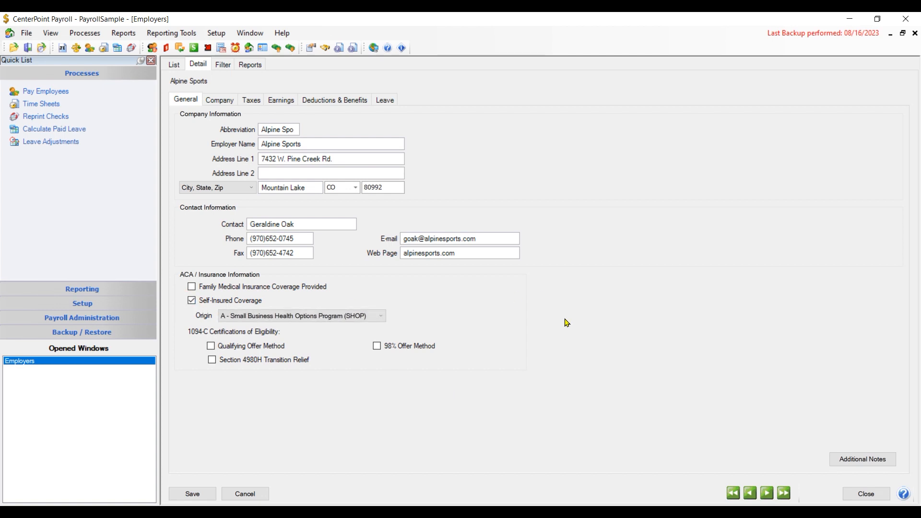
click(372, 318)
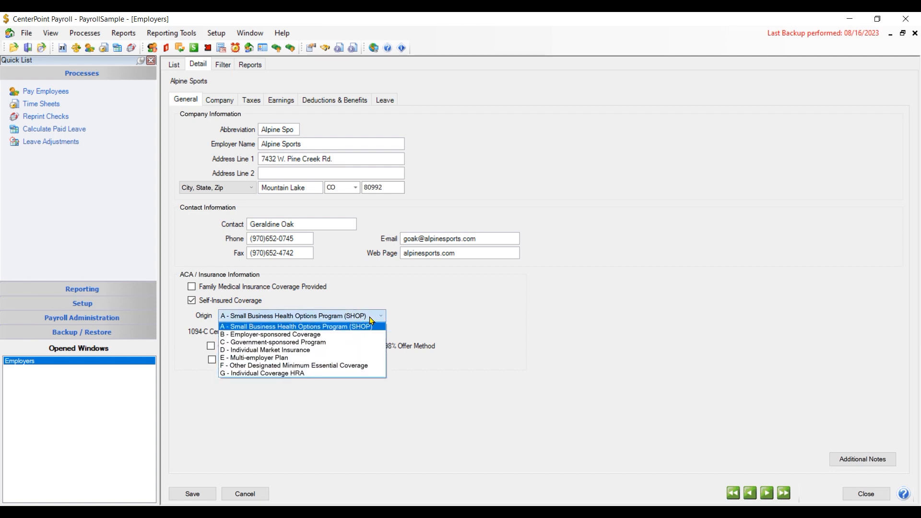
click(192, 301)
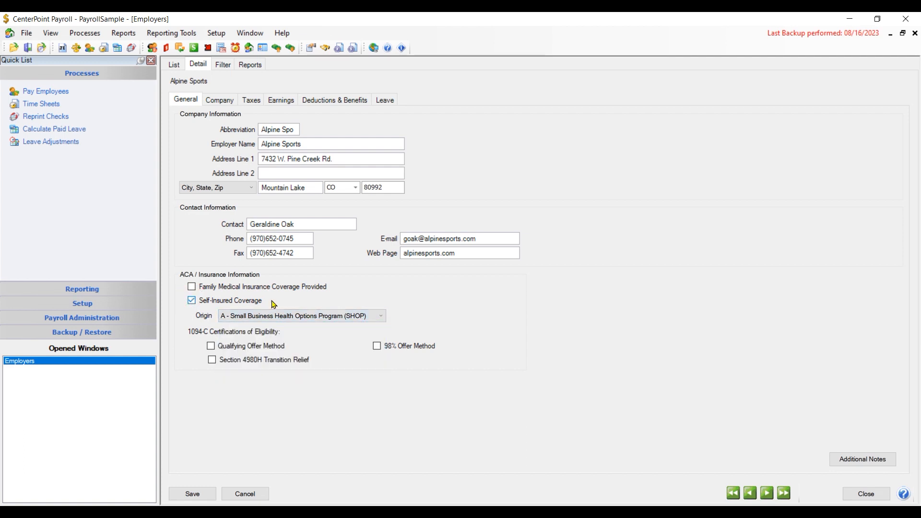
click(192, 301)
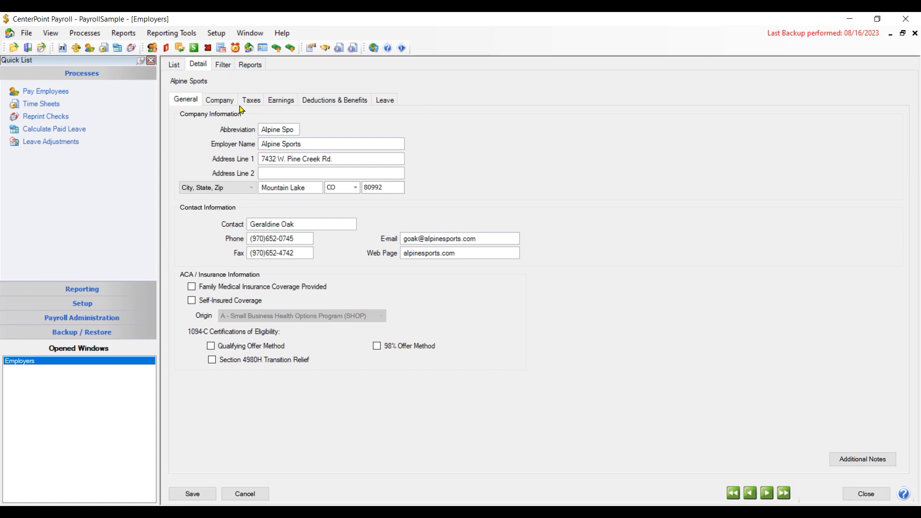
Review the companies processed by the employer and the tax jurisdictions selected for it
click(225, 99)
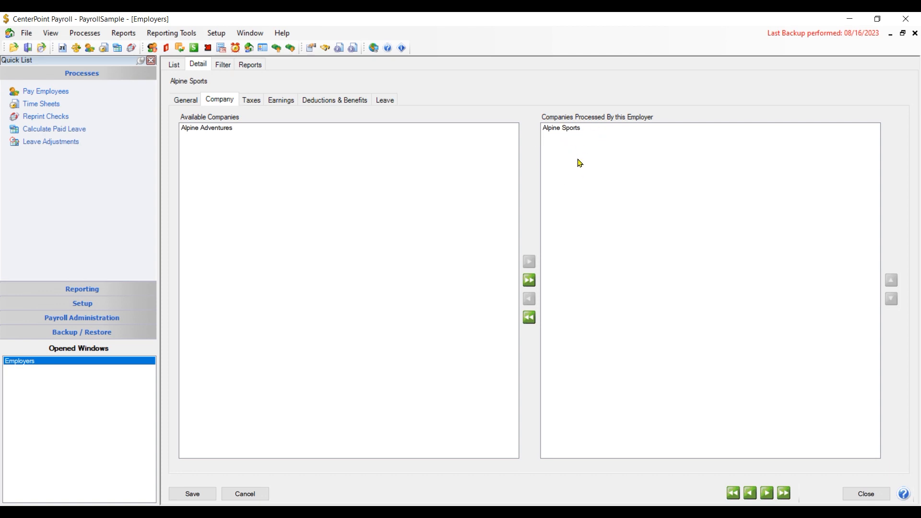
click(251, 100)
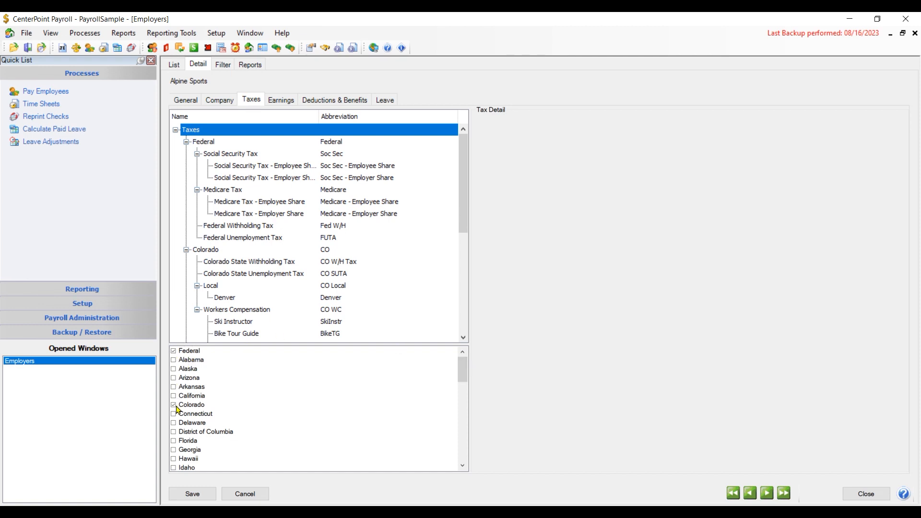
drag(461, 368, 461, 377)
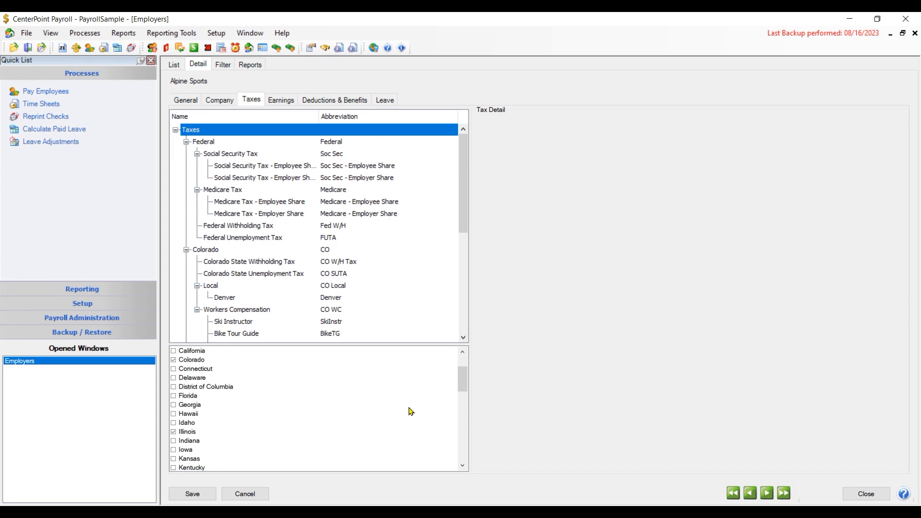
Examine which taxes are enabled under Federal, Colorado, Illinois and Minnesota for the employer
click(201, 144)
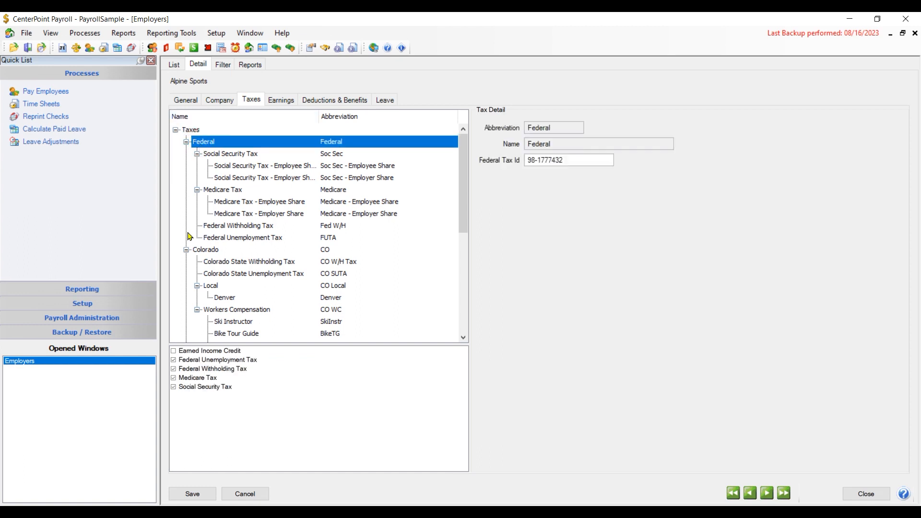
click(193, 250)
scroll(216, 259, down, 2)
scroll(216, 259, down, 1)
click(196, 286)
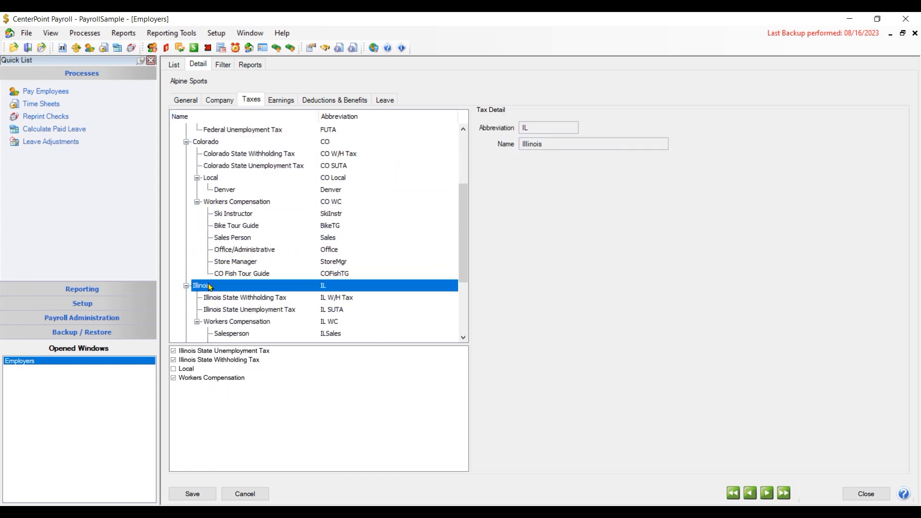
scroll(204, 276, down, 3)
click(202, 251)
drag(461, 256, 465, 135)
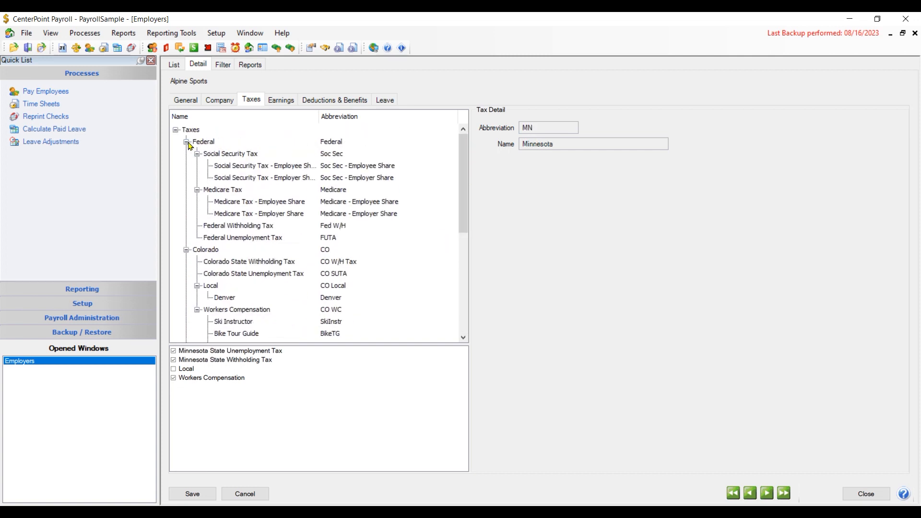
click(203, 144)
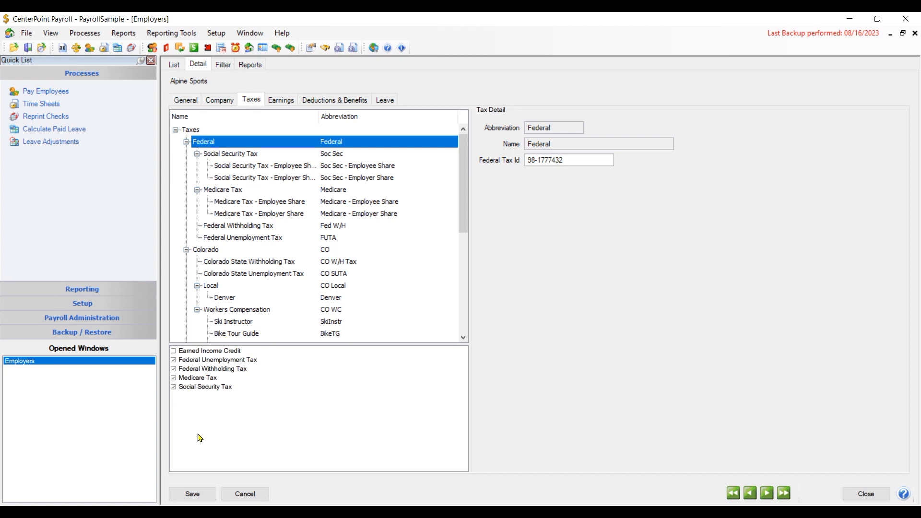
click(206, 250)
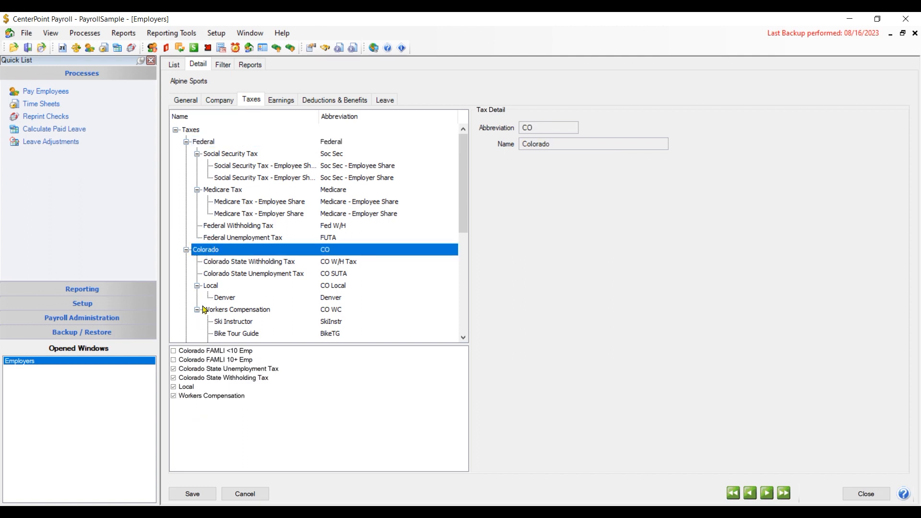
Review the Federal tax ID field and the accounts for the employee and employer shares of Social Security Tax
click(194, 143)
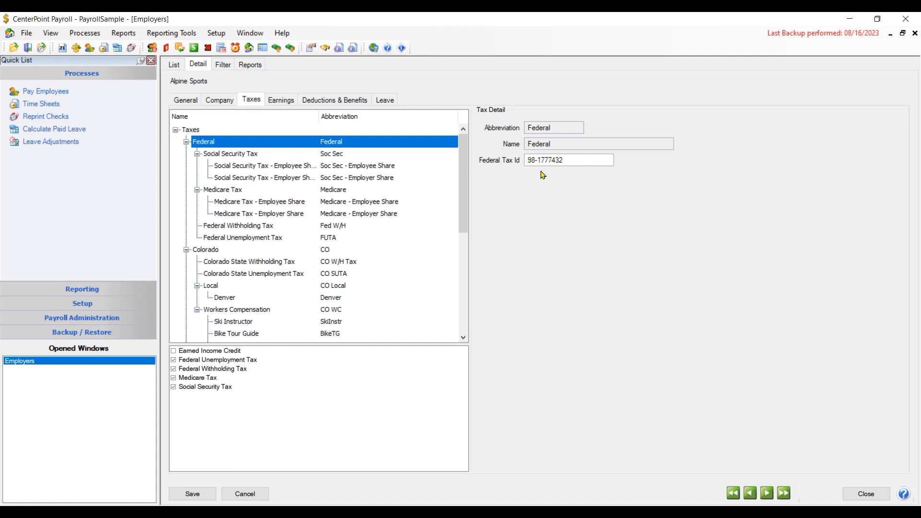
click(264, 158)
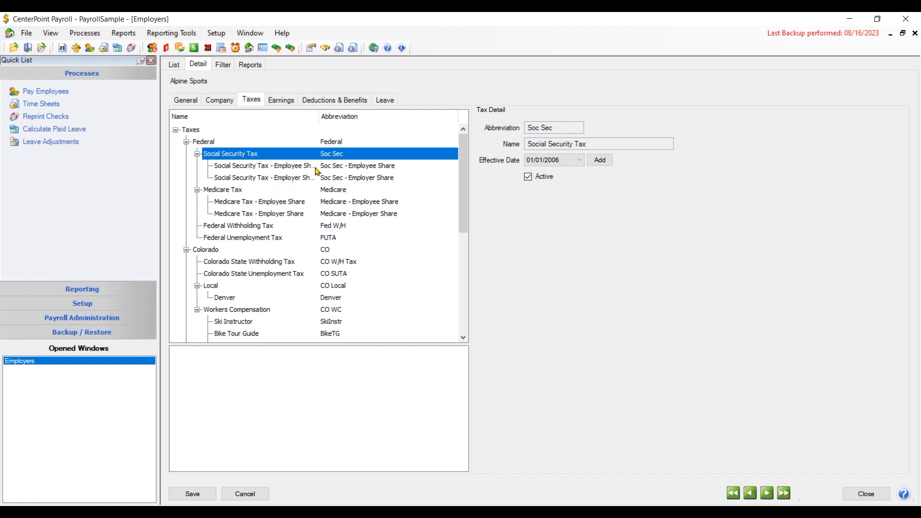
click(228, 168)
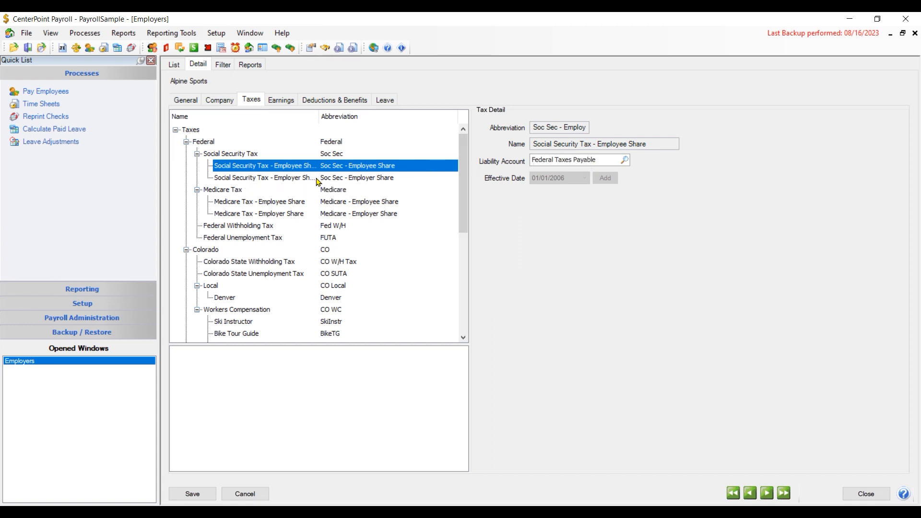
click(266, 179)
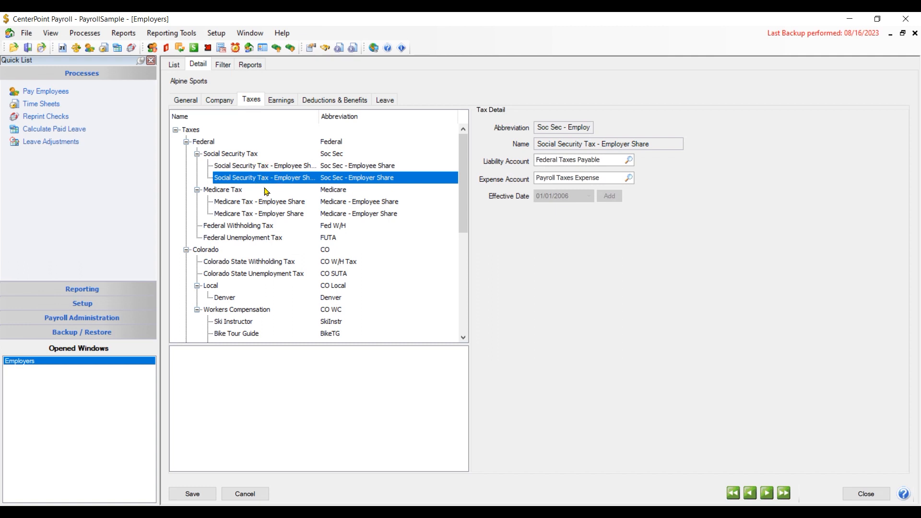
click(537, 175)
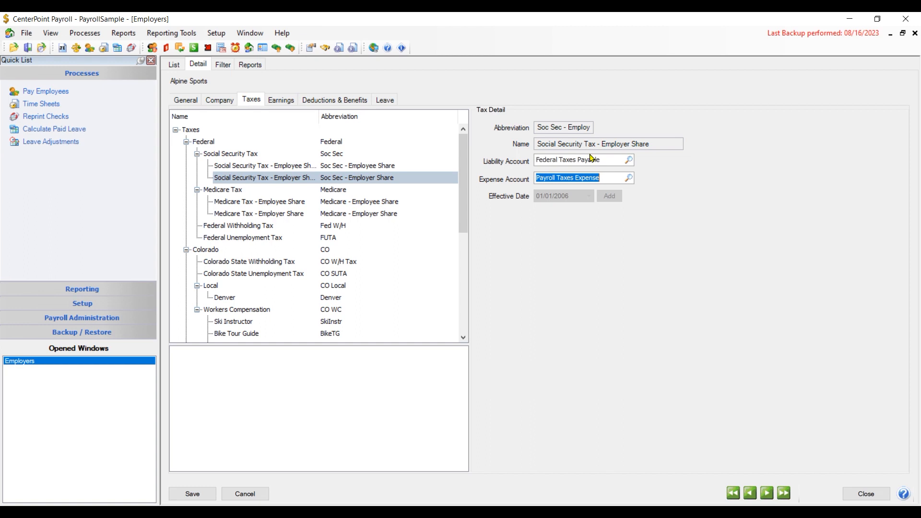
click(609, 179)
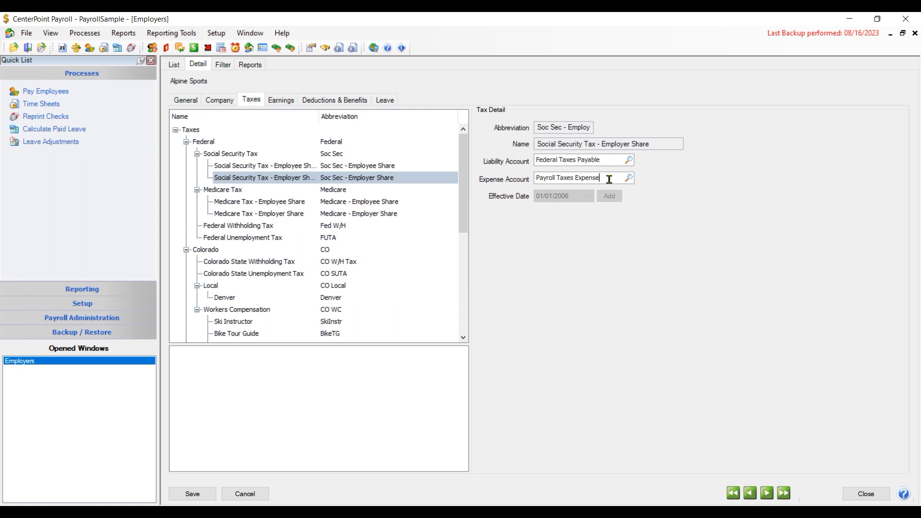
Review the details of both Medicare Tax shares and the Federal Withholding Tax
click(222, 191)
click(225, 201)
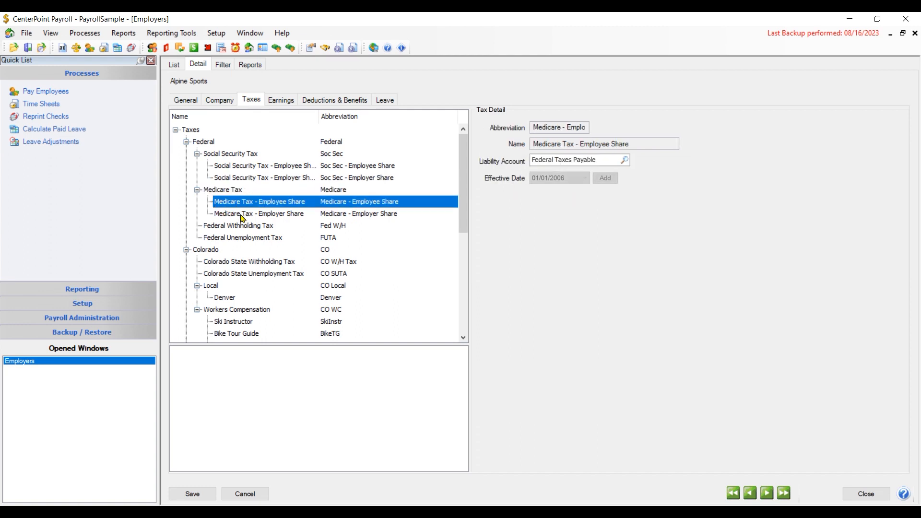
click(244, 213)
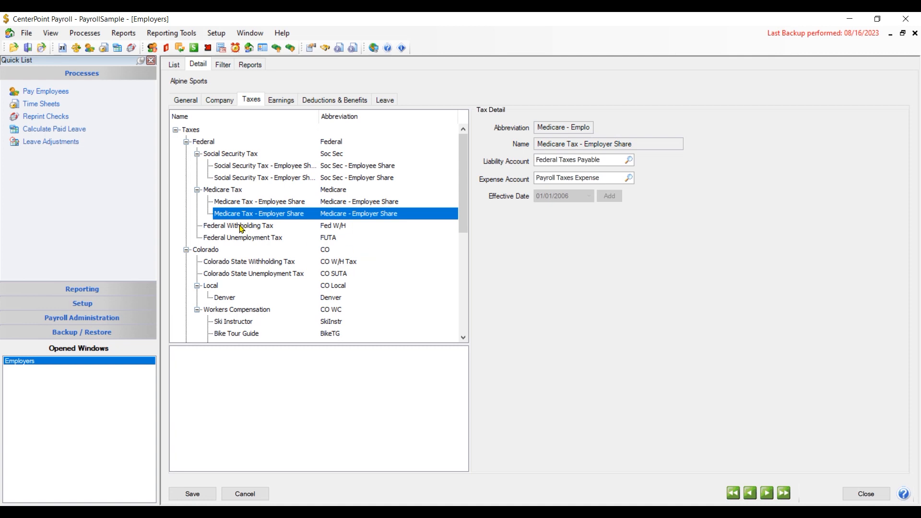
click(240, 227)
Add a 05/05/2024 effective date to the Federal Unemployment Tax and switch the display back to the 07/01/2011 entry
click(247, 239)
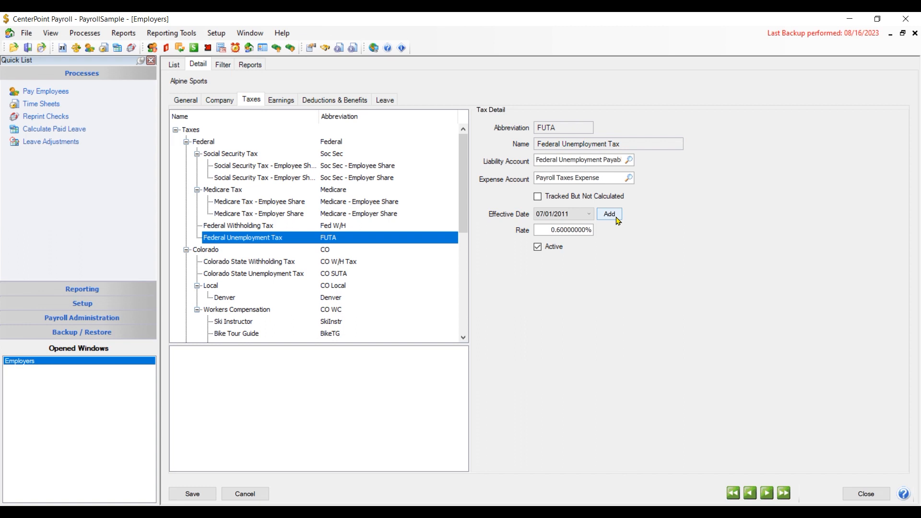
click(617, 218)
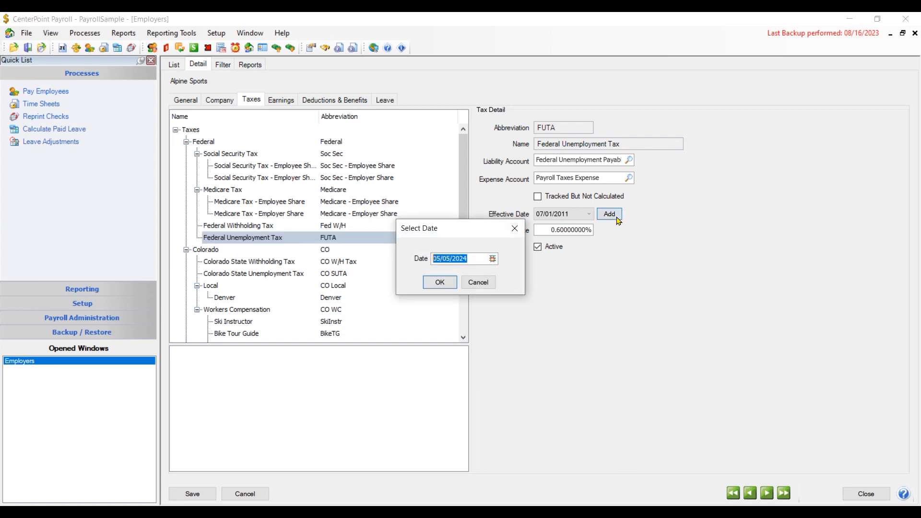
text(010124)
key(Return)
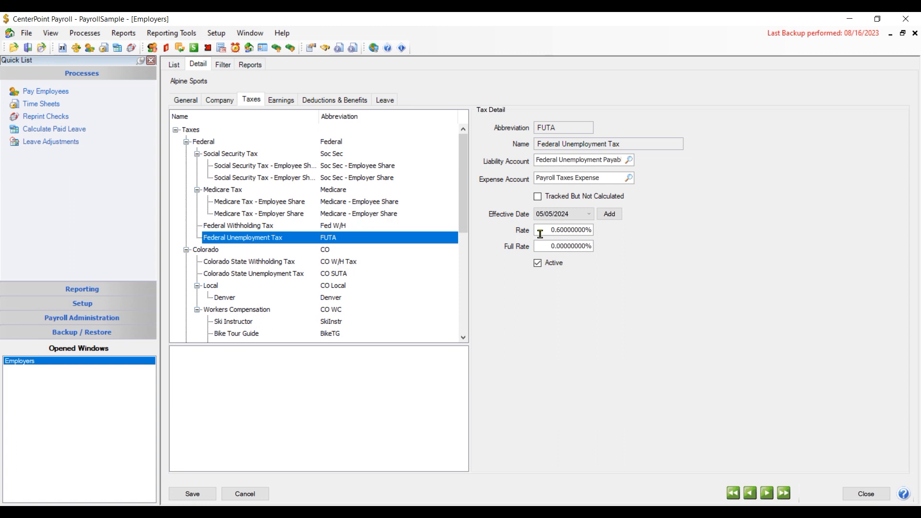
click(539, 230)
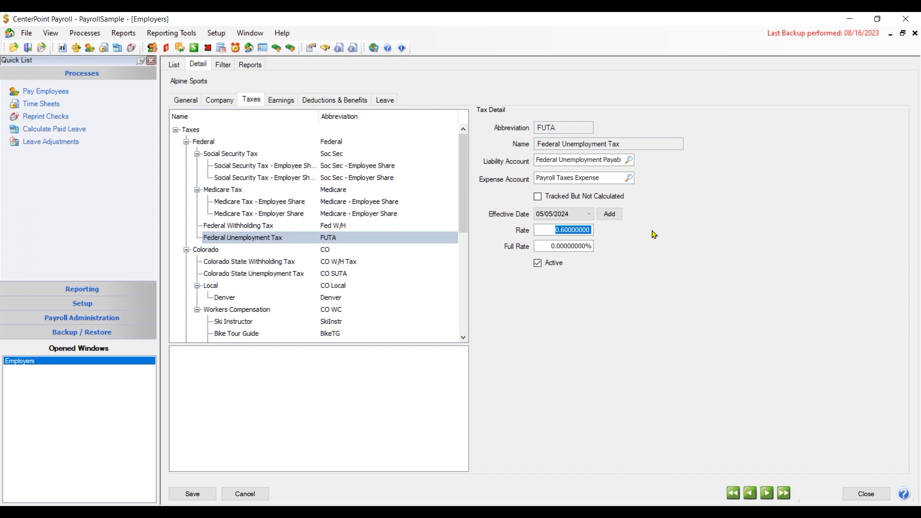
click(589, 214)
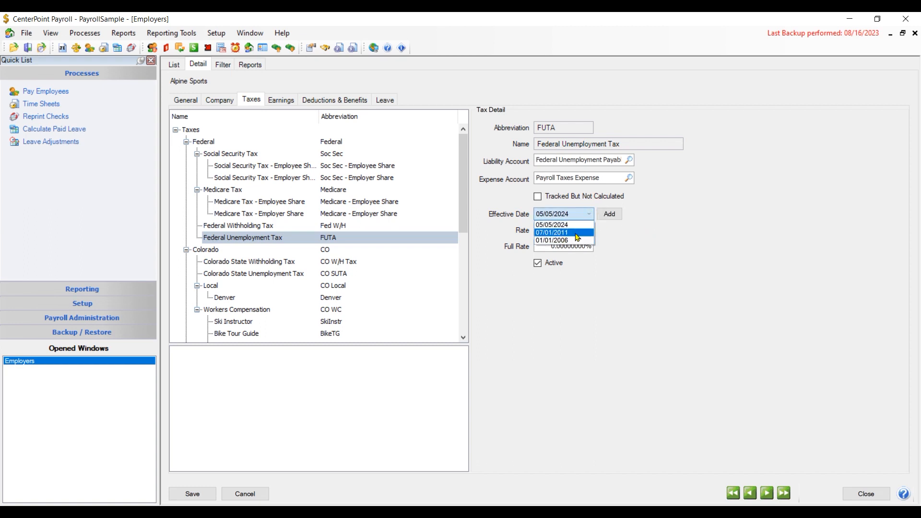
click(561, 234)
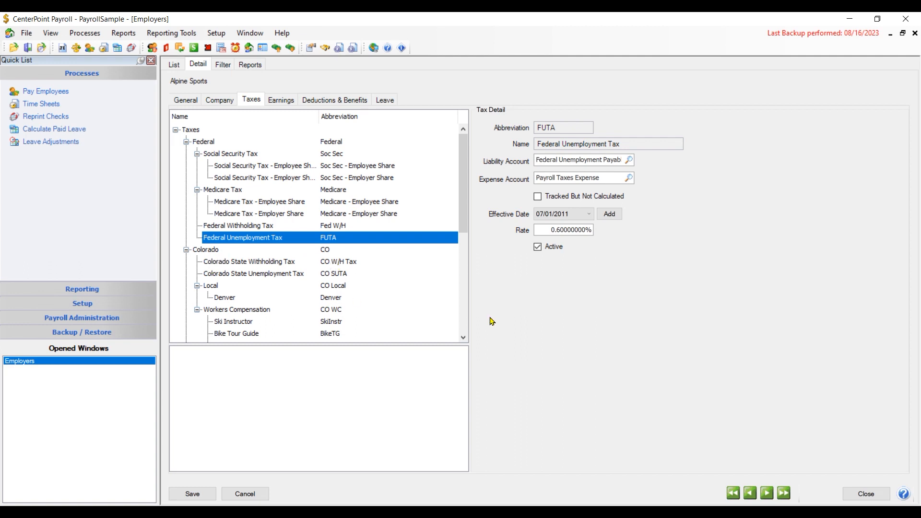
Review the Illinois withholding, state unemployment and Workers Compensation tax details
drag(464, 219, 463, 274)
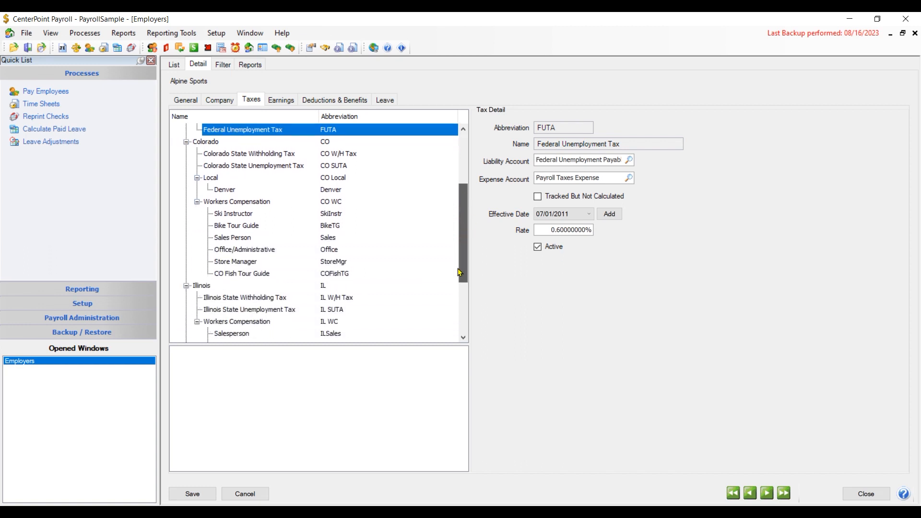
click(194, 287)
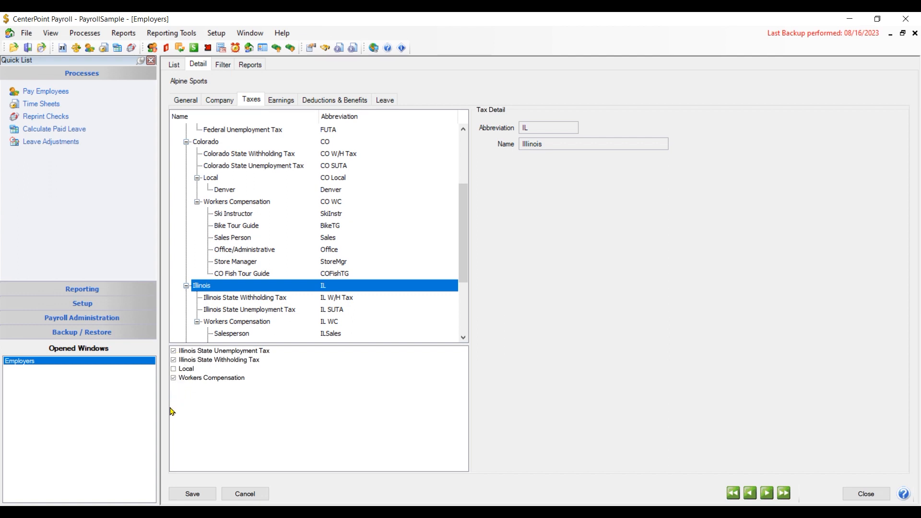
click(248, 298)
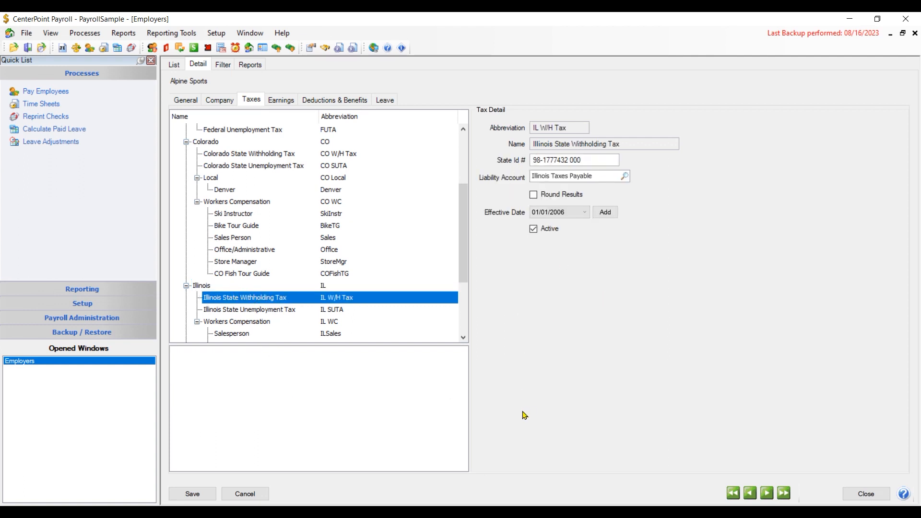
click(222, 311)
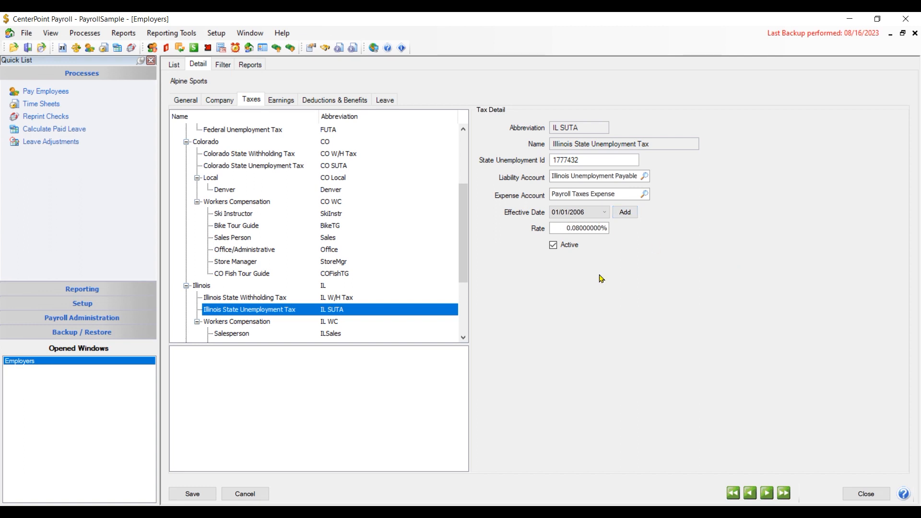
drag(460, 220, 460, 252)
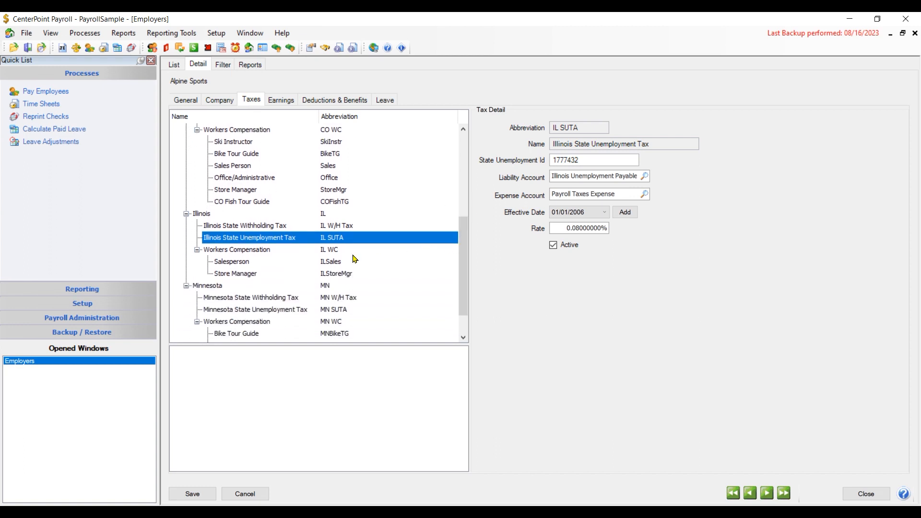
click(235, 250)
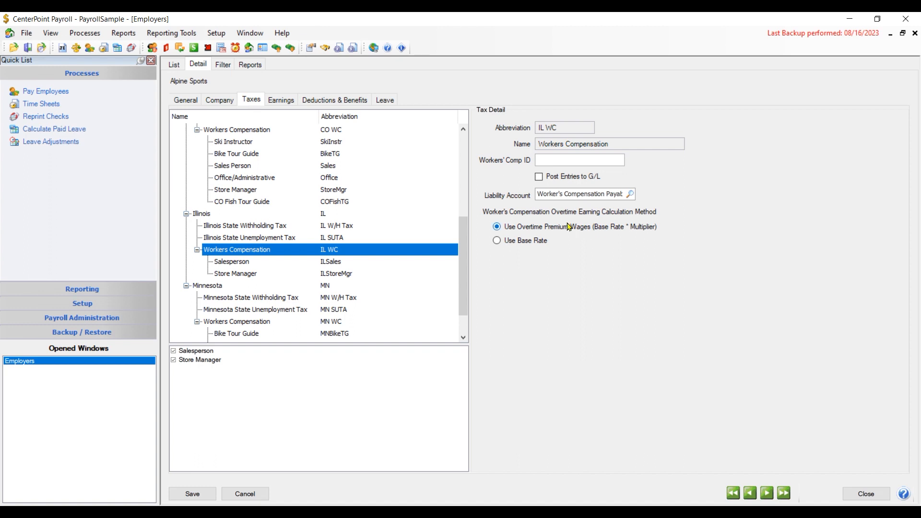
Review the Illinois Salesperson workers compensation class, the Minnesota tax entry and the Minnesota State Withholding Tax details
click(245, 262)
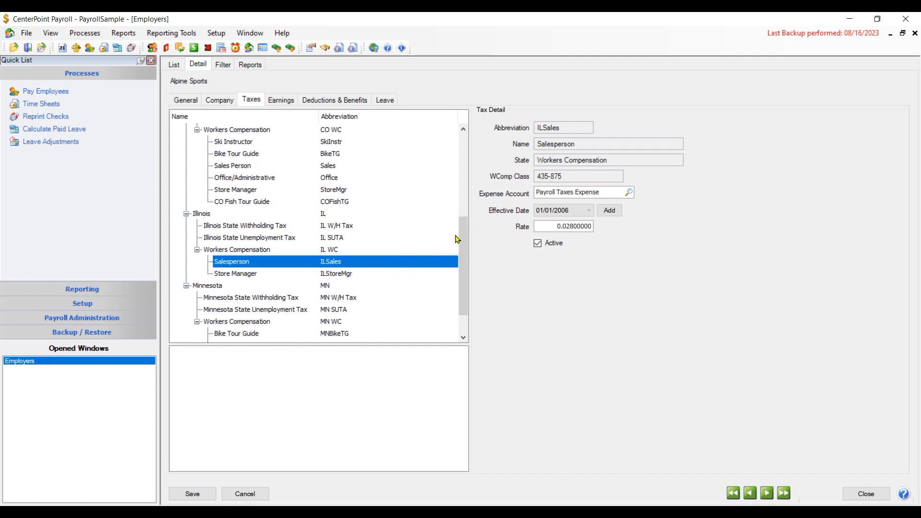
drag(462, 237, 462, 255)
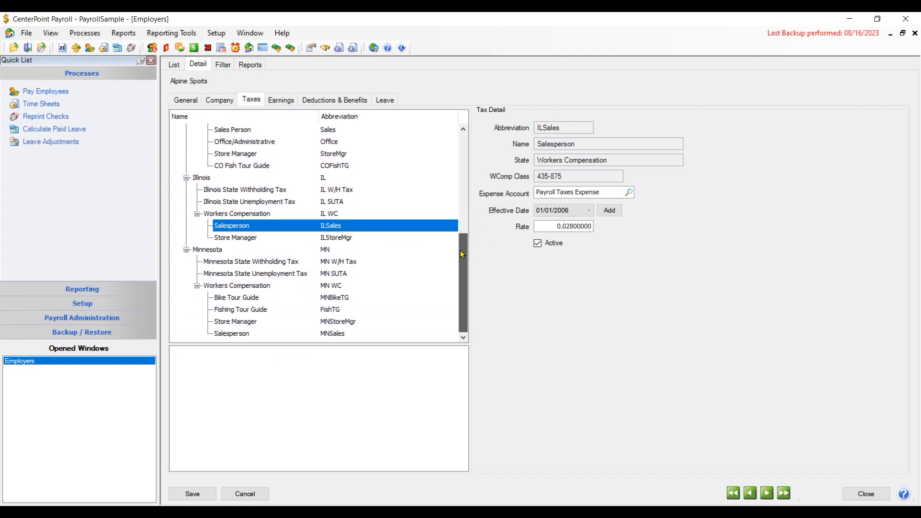
click(220, 250)
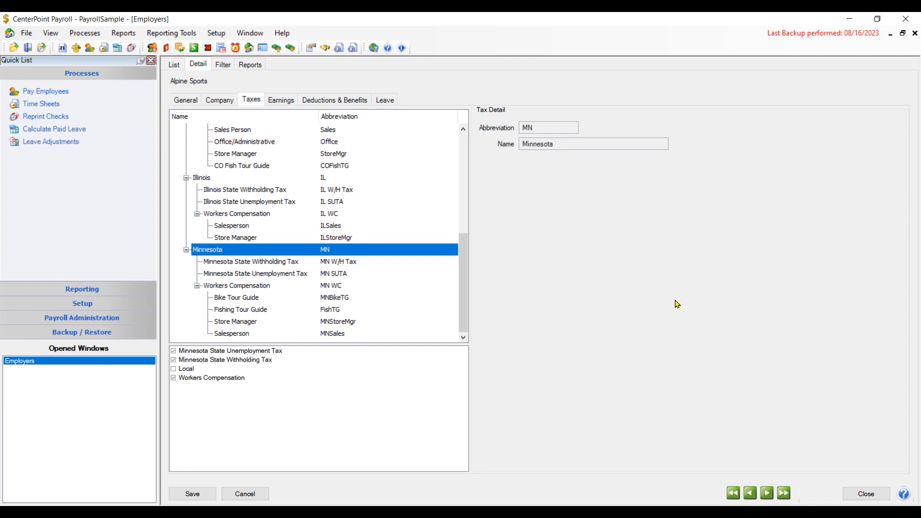
click(243, 262)
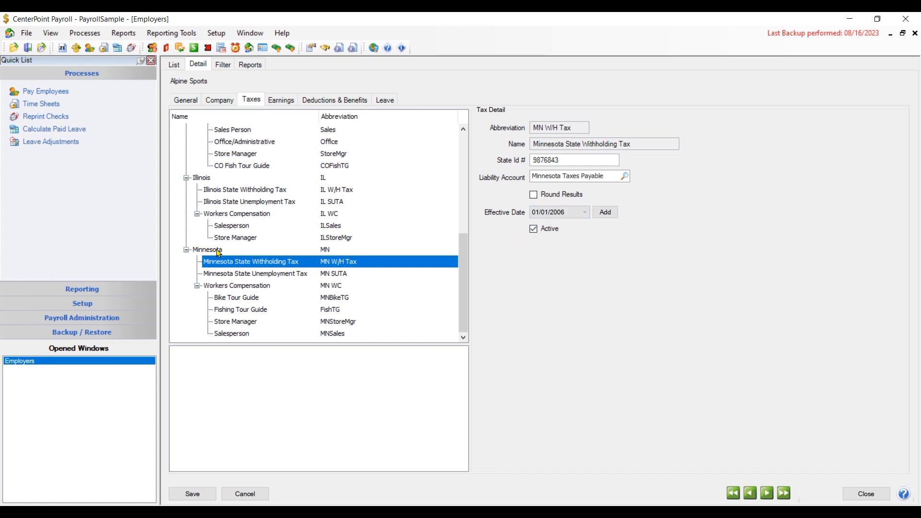
Review the federal and state options available under the top-level Taxes entry and return to the Minnesota State Withholding Tax
drag(463, 239, 463, 123)
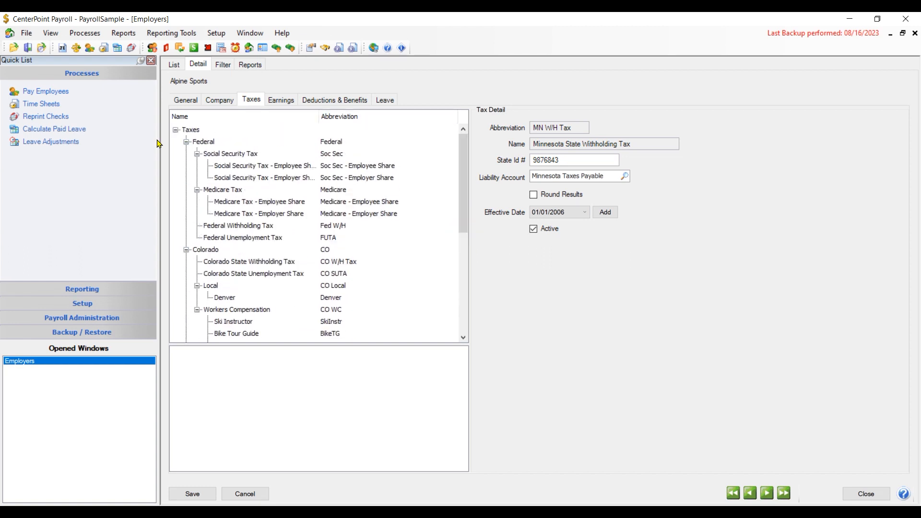
click(202, 130)
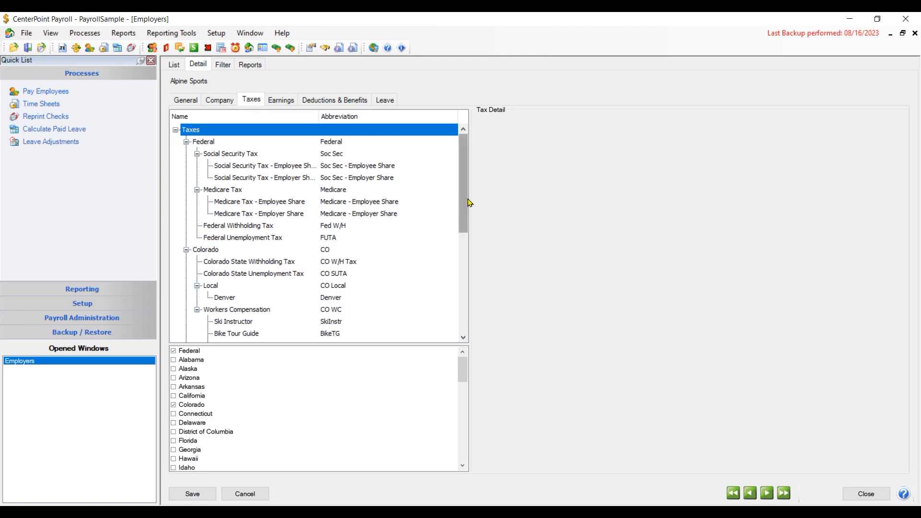
drag(465, 200, 471, 288)
click(214, 301)
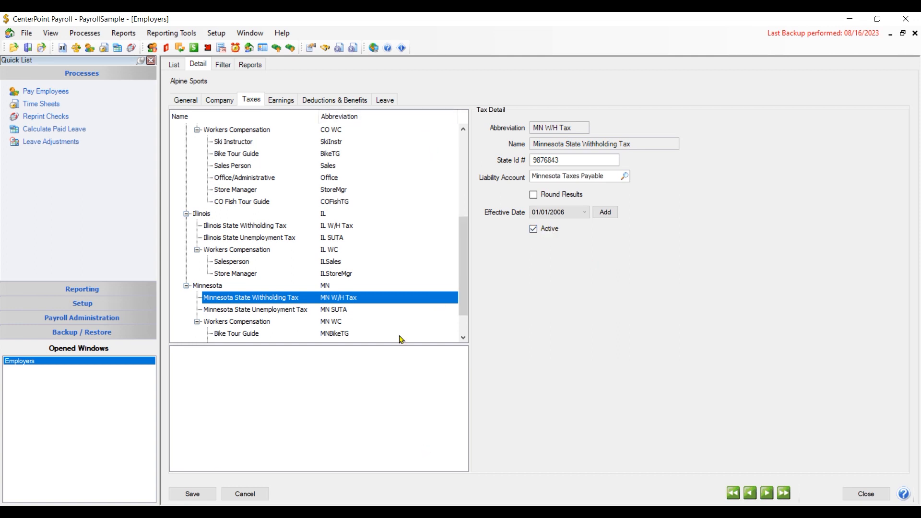
Review the employer's earnings settings and look through the full list of selectable earnings
click(272, 105)
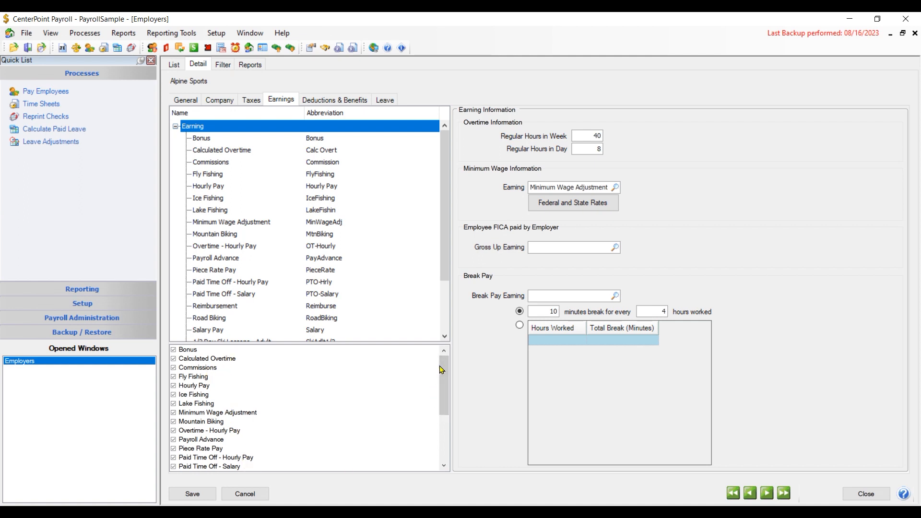
drag(442, 363, 442, 412)
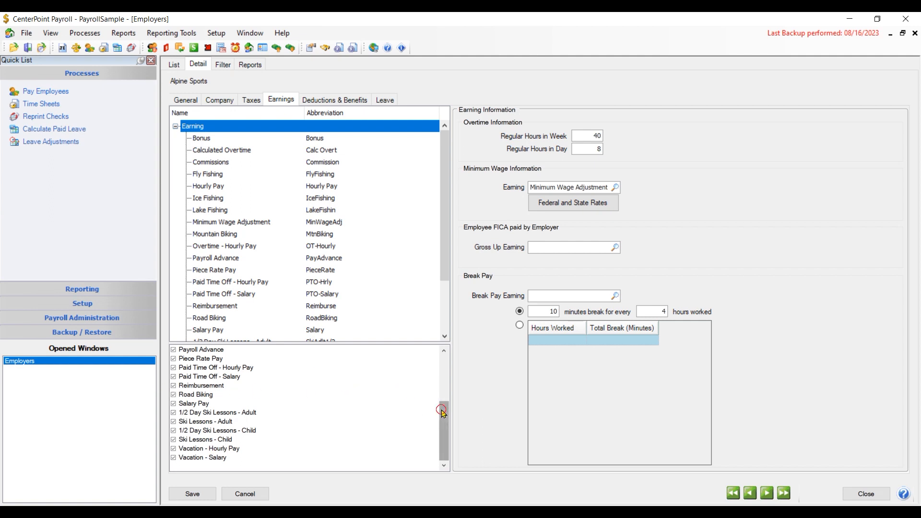
drag(443, 408, 441, 363)
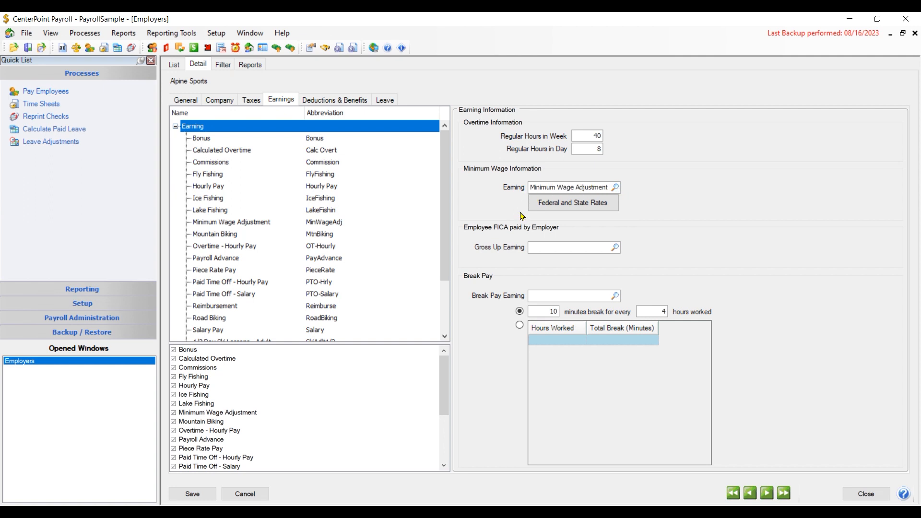
Review the federal and state minimum wage rates, including Colorado's, and the earnings available for the Gross Up Earning
click(555, 210)
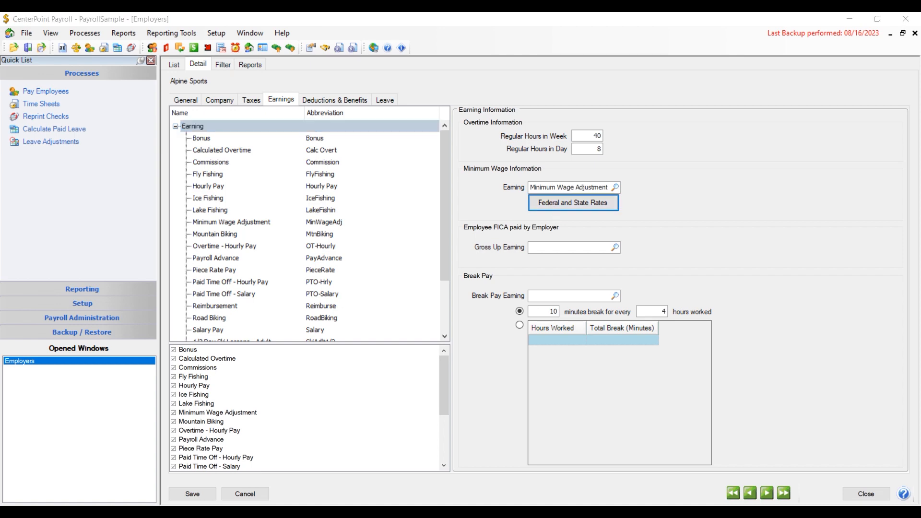
drag(362, 219, 490, 184)
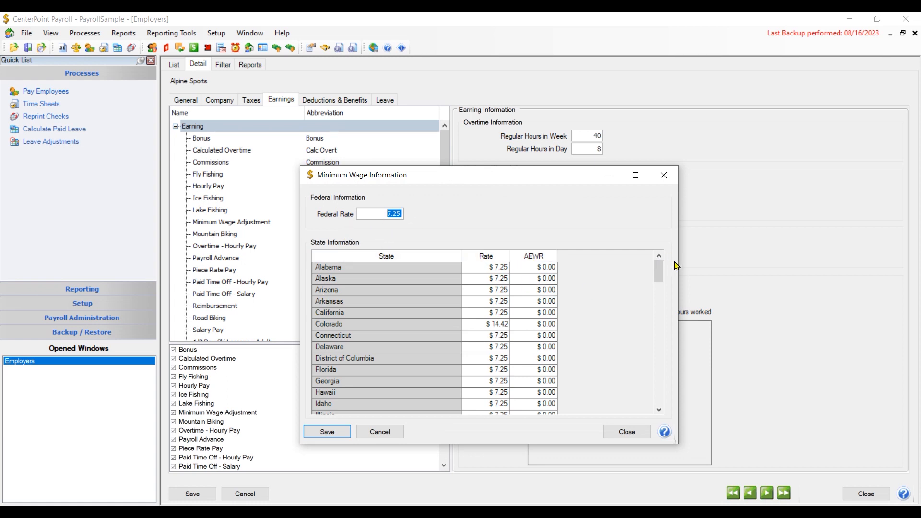
drag(657, 267, 658, 271)
click(498, 314)
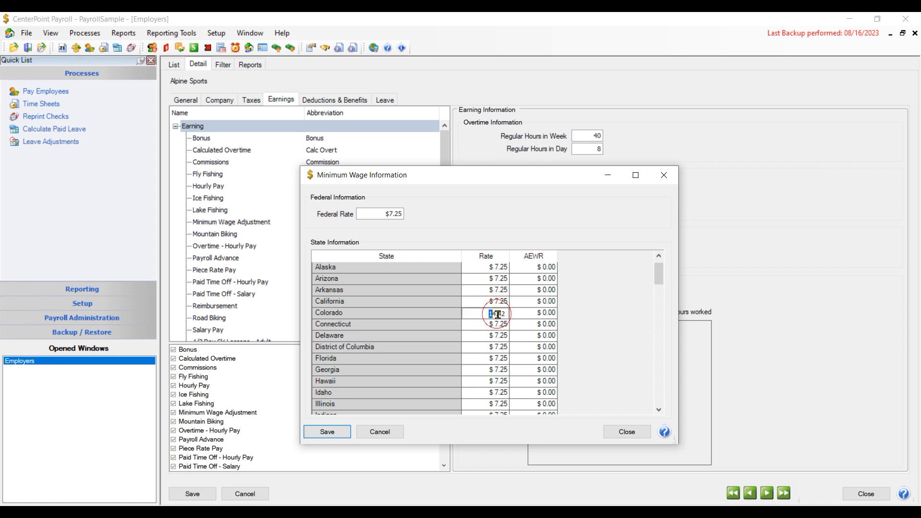
click(623, 432)
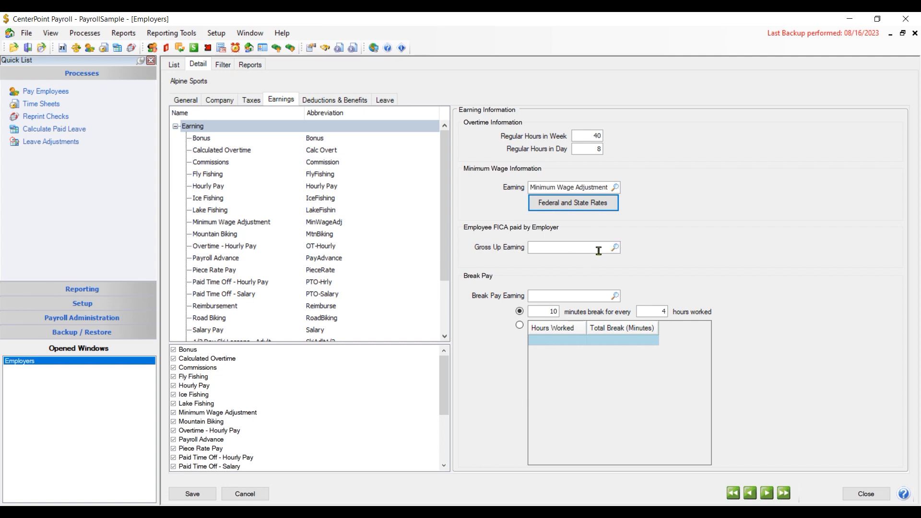
click(615, 248)
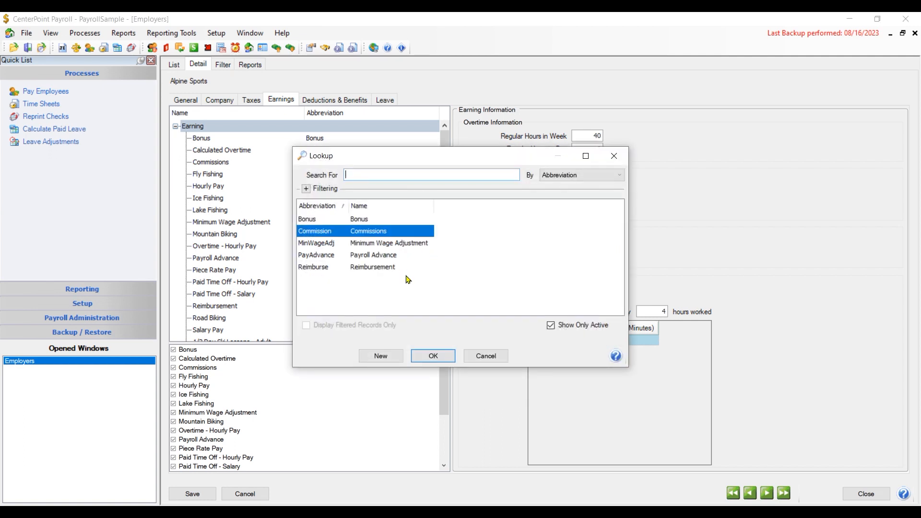
click(484, 355)
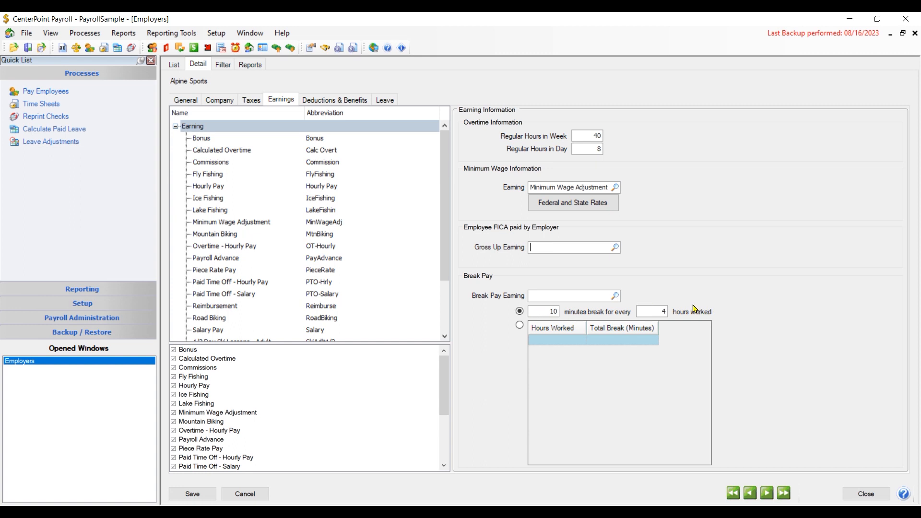
Try a break pay table with 30 total break minutes for 8 hours worked, and switch back to the fixed minutes-per-hours option
click(521, 326)
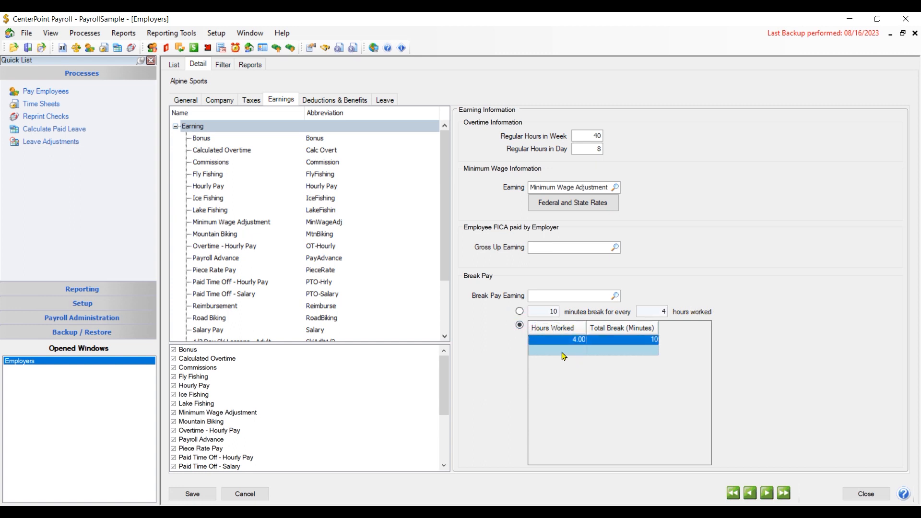
click(563, 352)
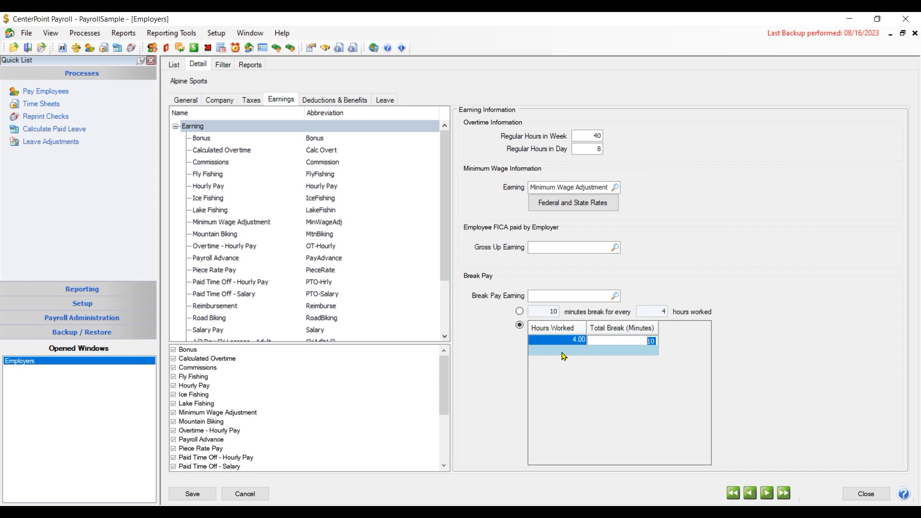
text(8)
key(Tab)
text(30)
key(Tab)
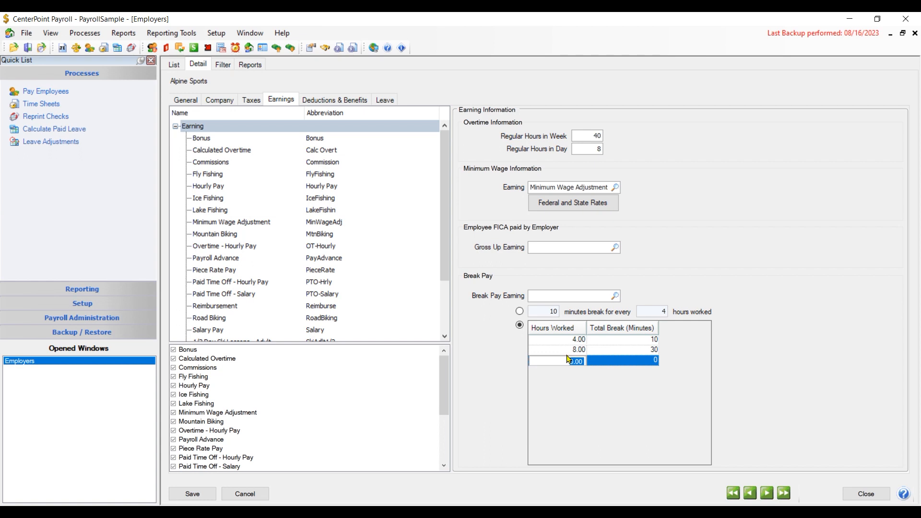
click(520, 311)
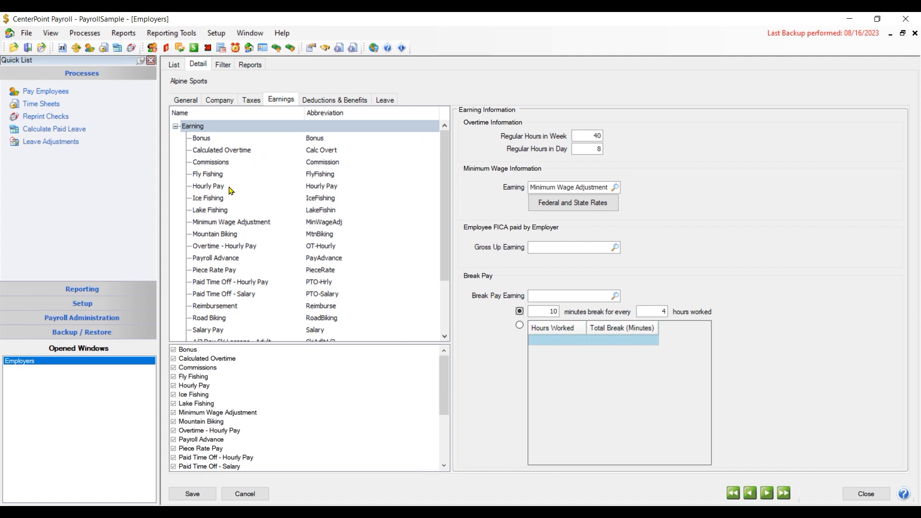
Review the Hourly Pay earning's details, including its Profit Center and Hourly Rate fields
click(203, 187)
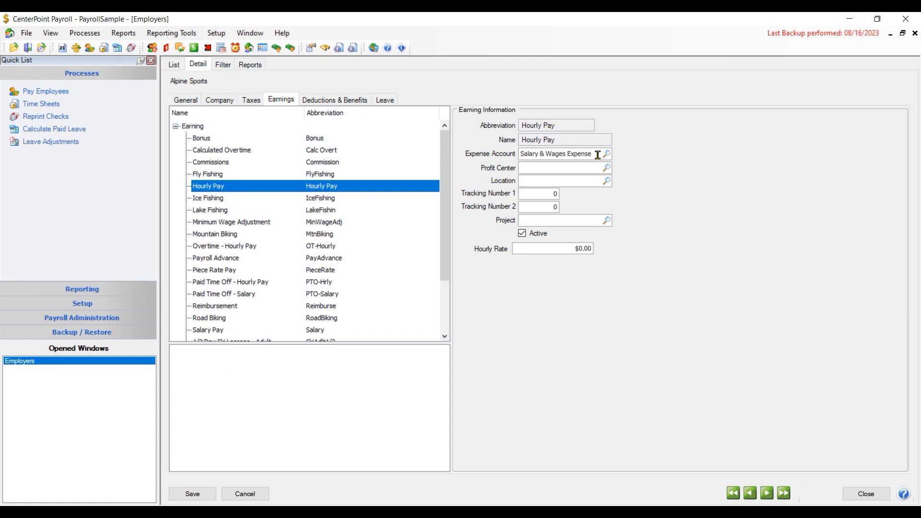
click(526, 168)
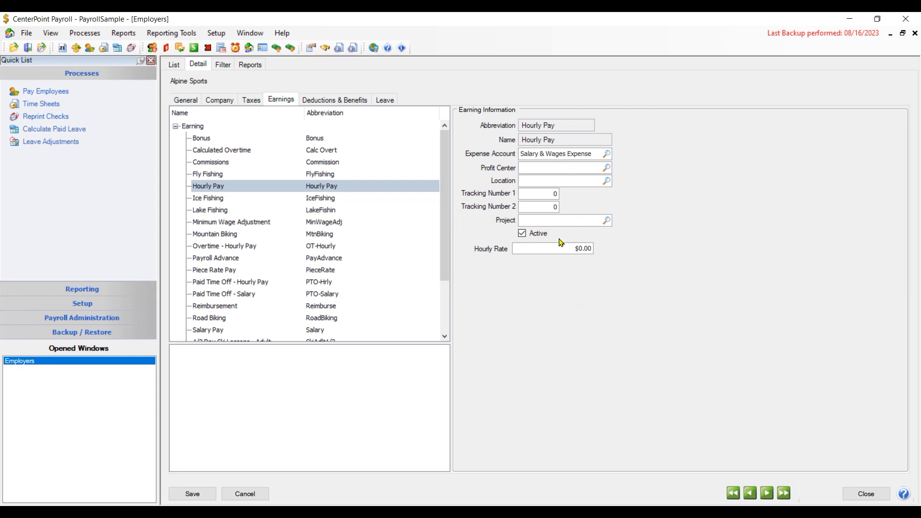
click(542, 249)
Review the Lake Fishing earning's details and look up the available units of measure without changing the selection
click(213, 213)
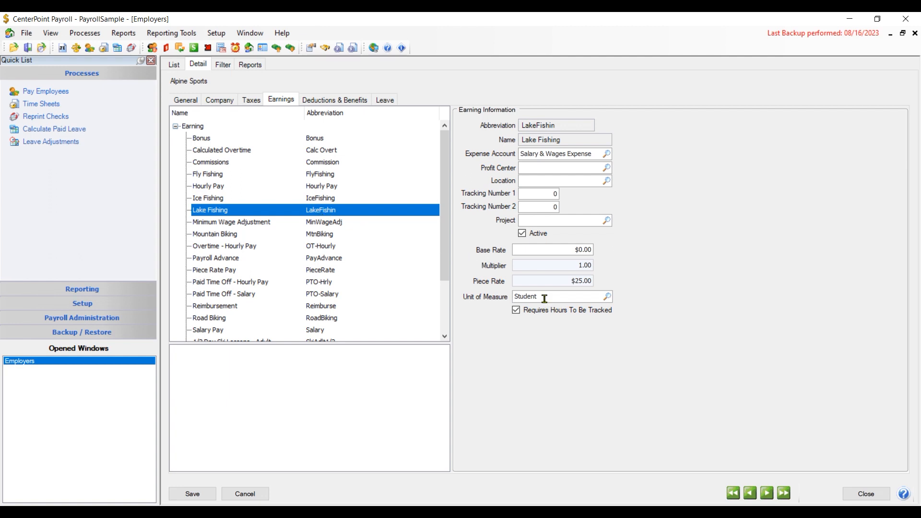
click(607, 297)
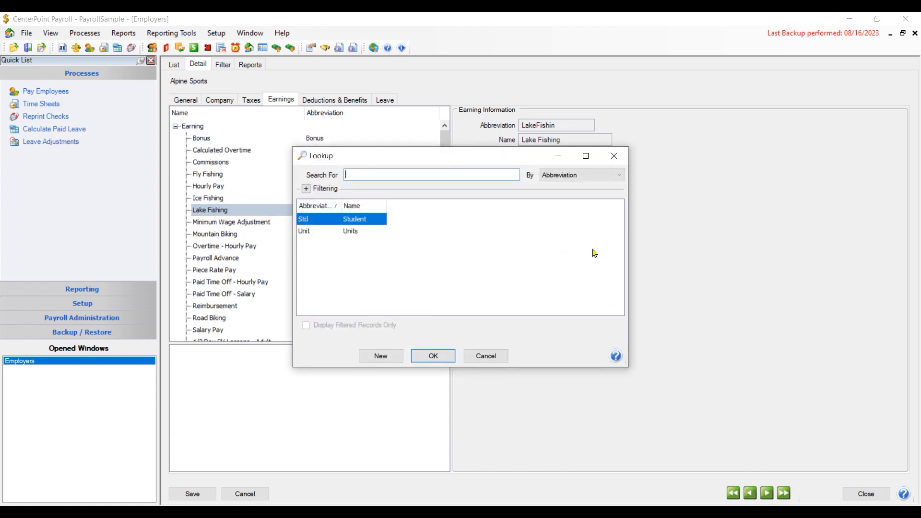
click(381, 356)
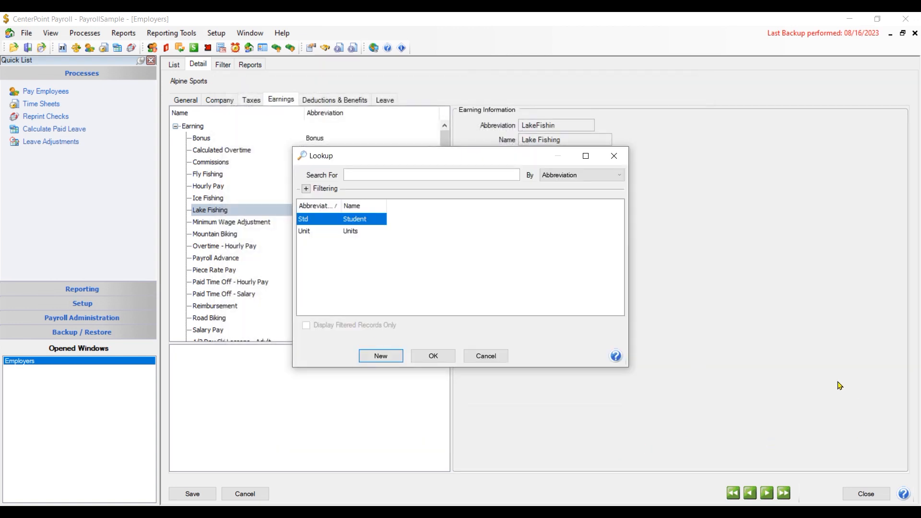
click(486, 356)
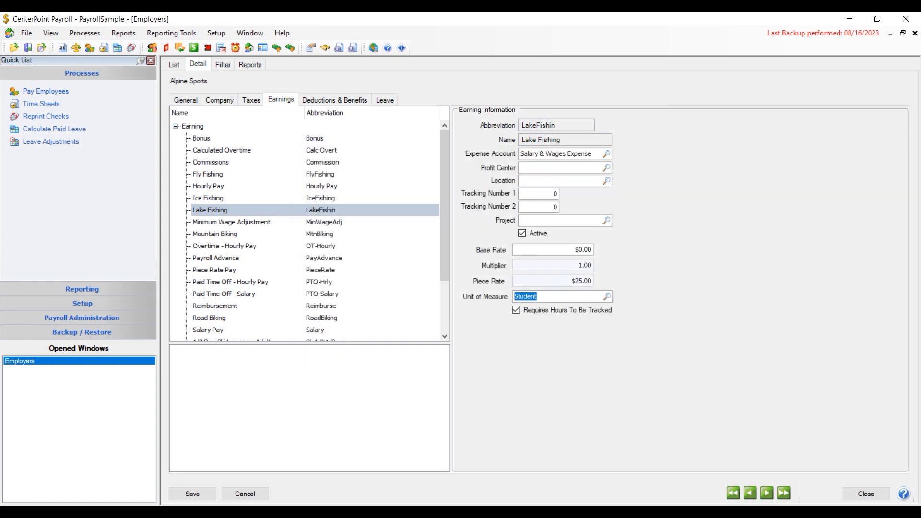
Review the Overtime - Hourly Pay earning's details and its Multiplier field
click(238, 247)
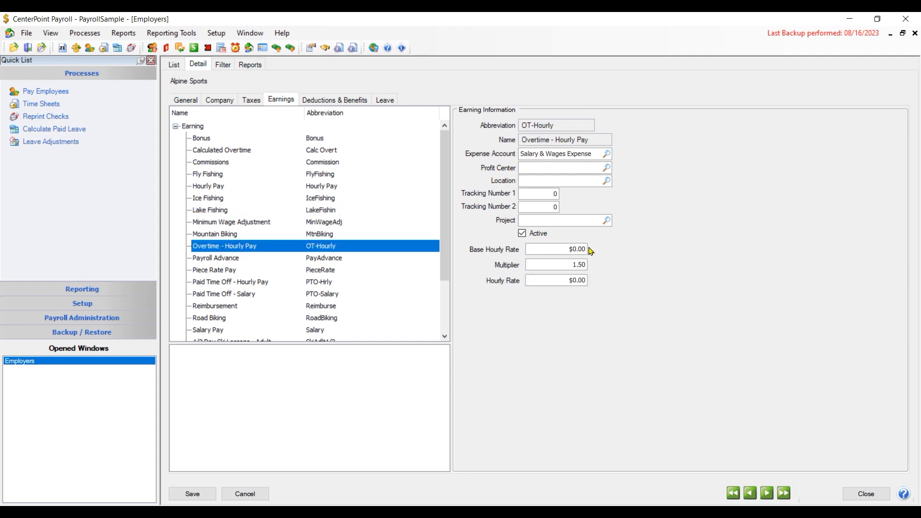
click(540, 267)
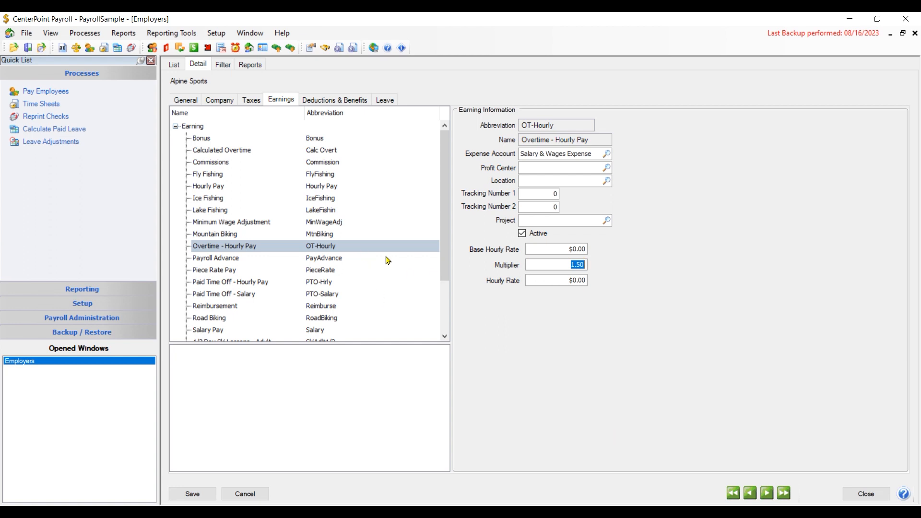
drag(541, 263, 614, 265)
Review the Dental Insurance (Pre-tax) deduction with its employee and employer settings, and the employee settings of the Payroll Advance Repayment
click(336, 100)
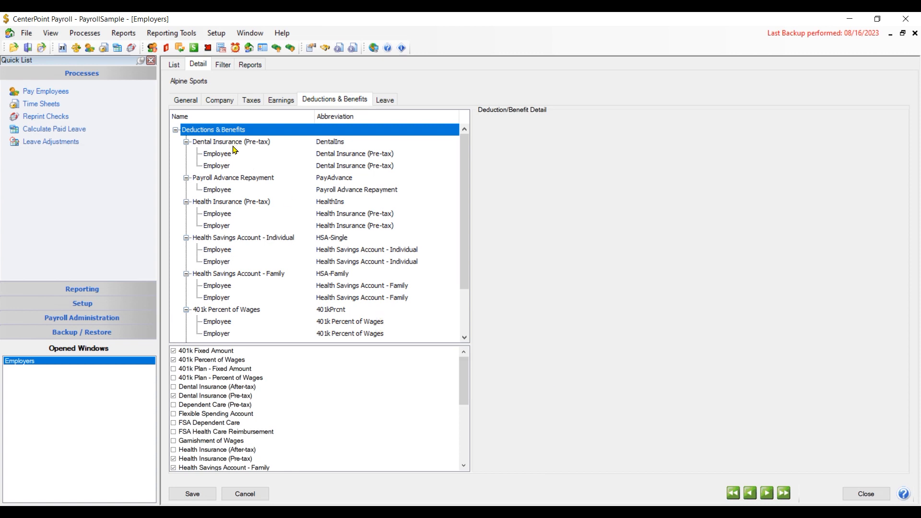
click(208, 143)
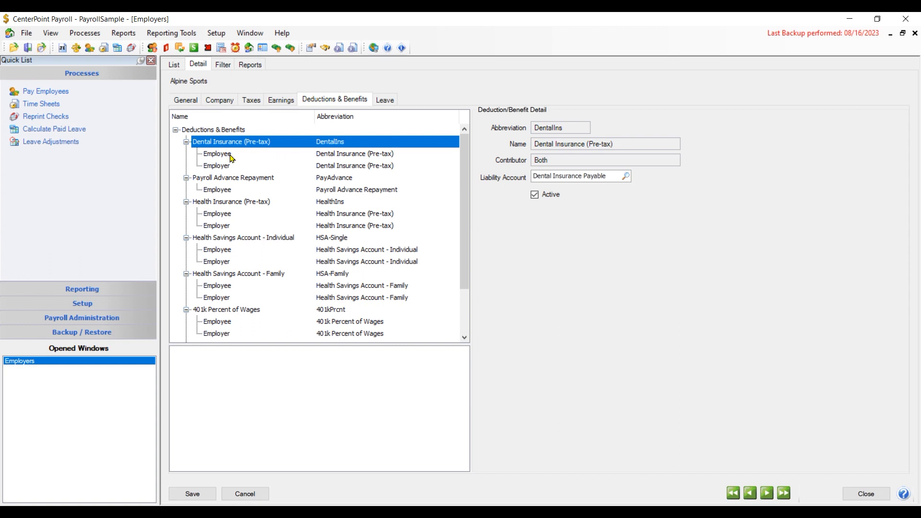
click(230, 156)
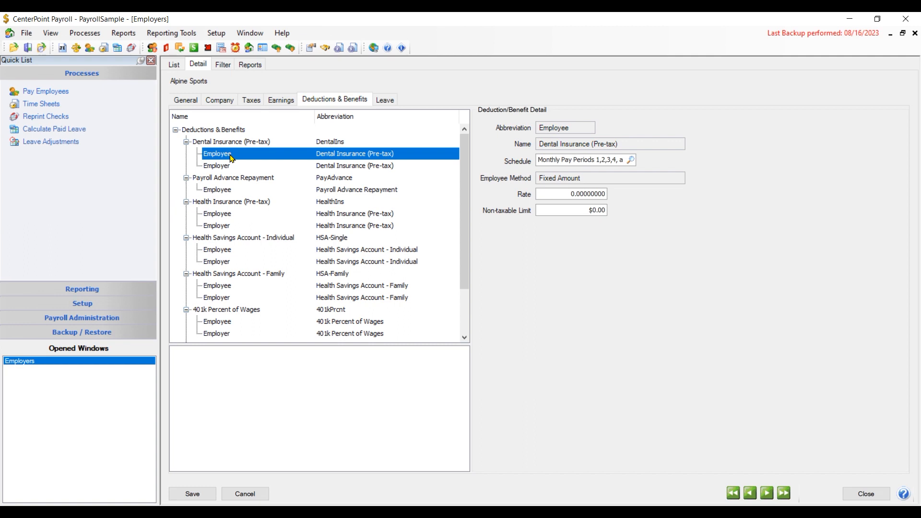
click(232, 169)
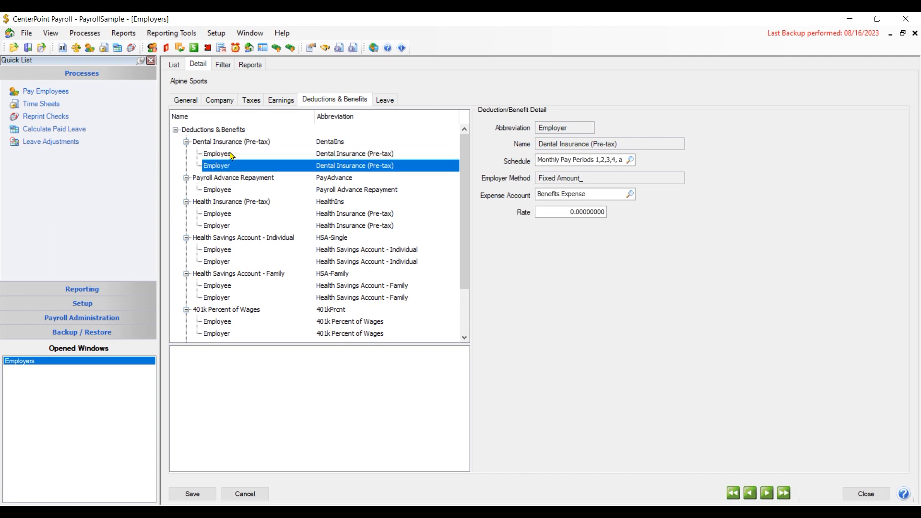
click(234, 156)
click(233, 168)
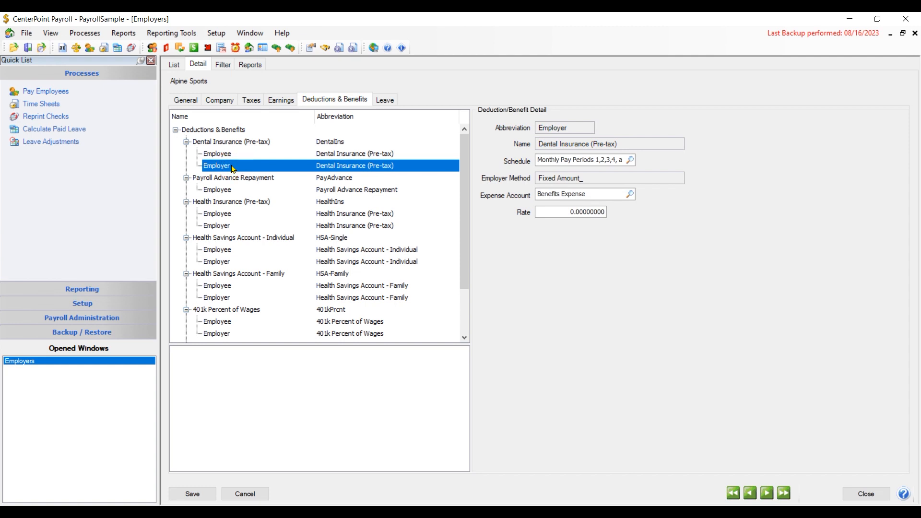
click(218, 190)
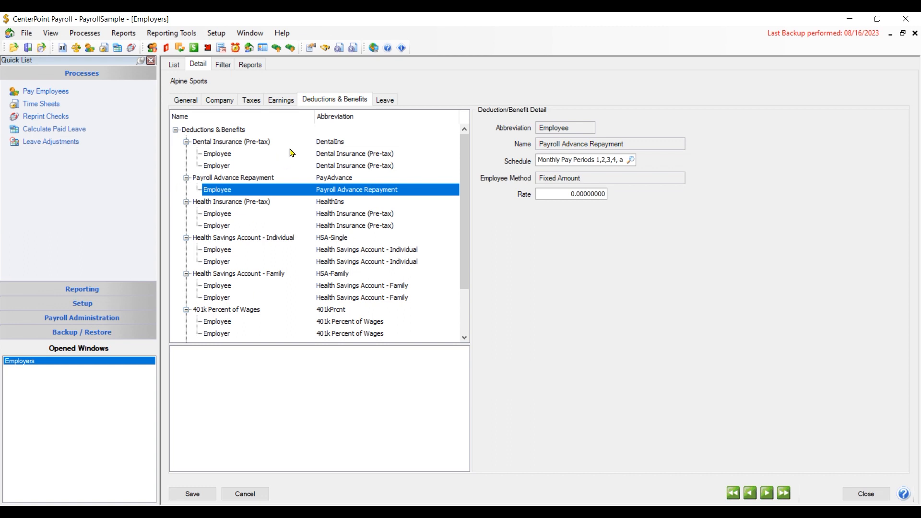
click(261, 143)
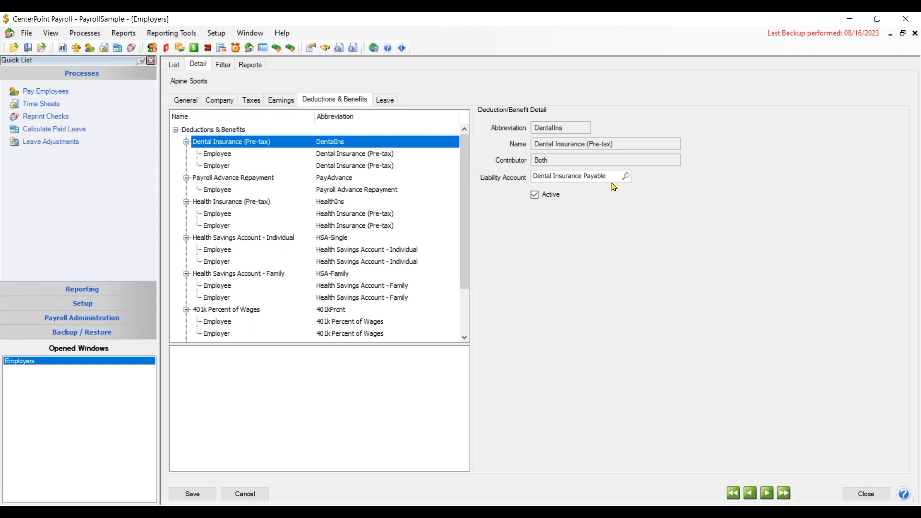
Examine the schedule, method and rate settings for the employee and employer portions of Dental Insurance (Pre-tax)
click(364, 157)
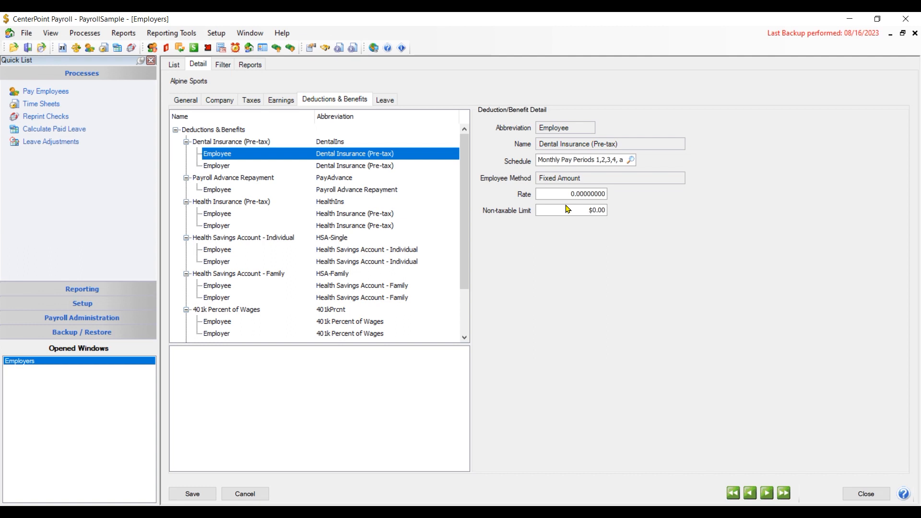
click(361, 168)
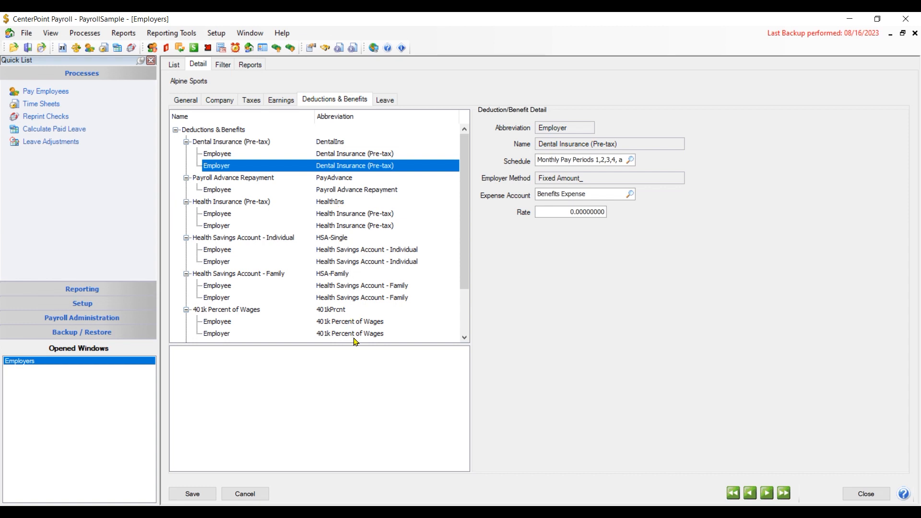
Open the employer's leave setup and assign the Paid Time Off - Hourly Pay earning to the Paid Time Off leave
click(389, 100)
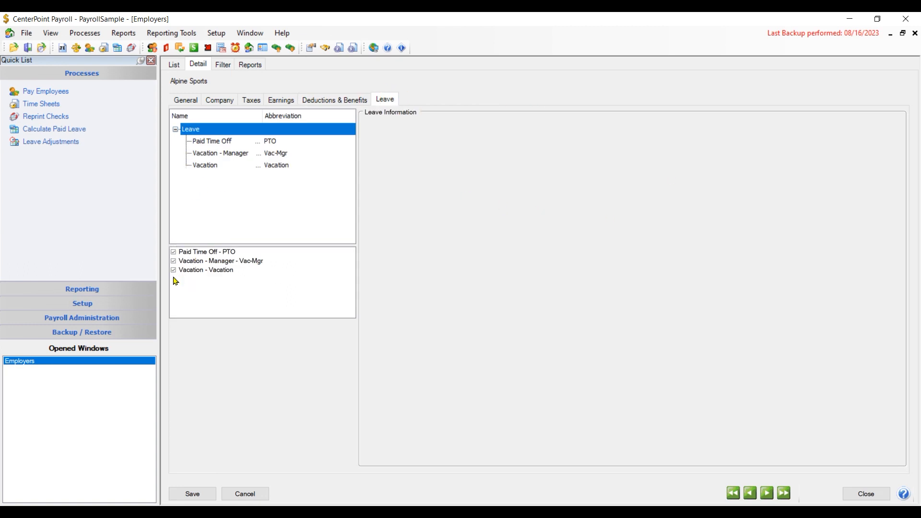
click(203, 145)
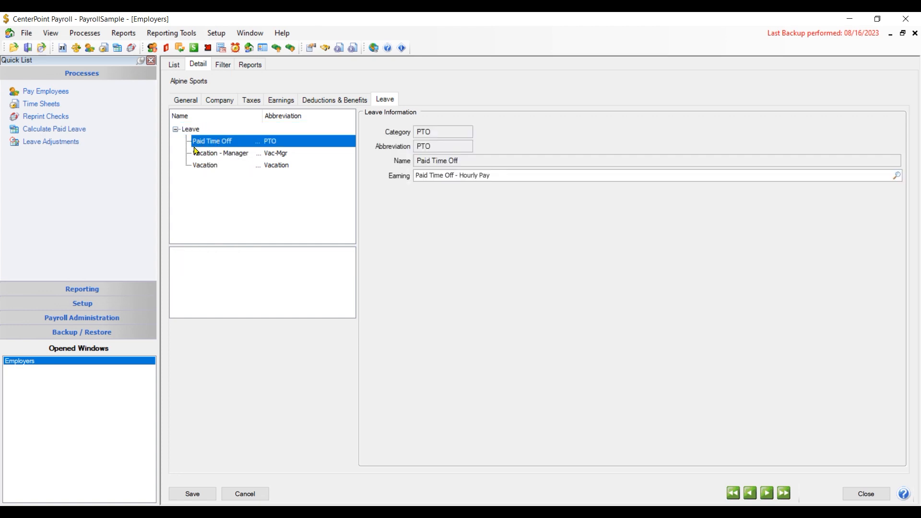
click(896, 177)
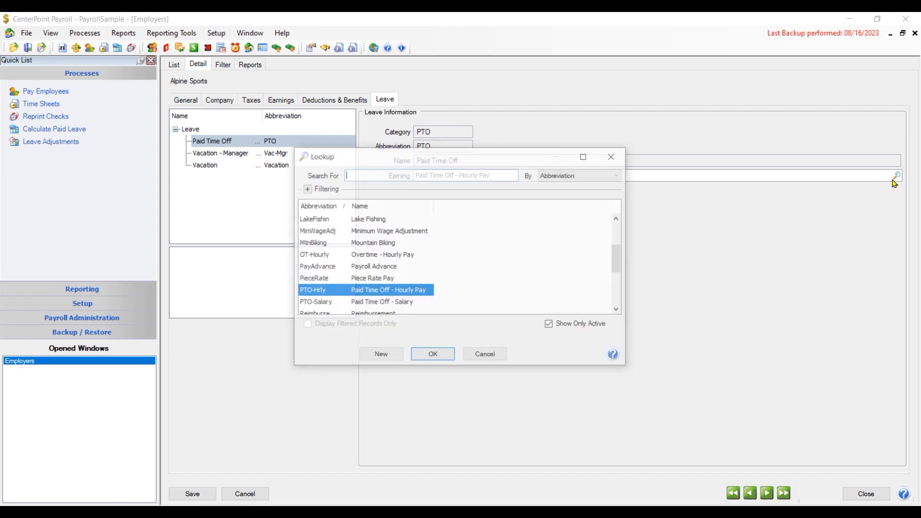
click(440, 356)
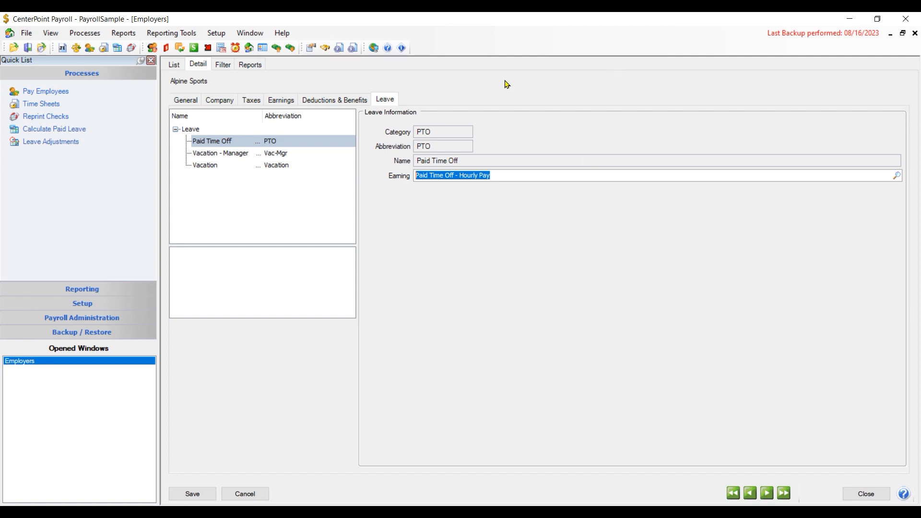
Review the Vacation - Manager leave's details and the overall leave selection, and save the Alpine Sports employer record
click(276, 154)
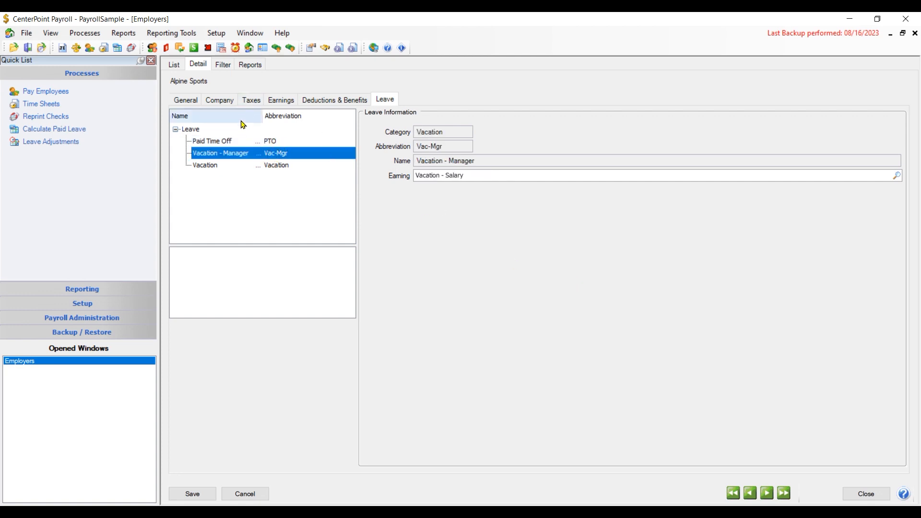
click(198, 133)
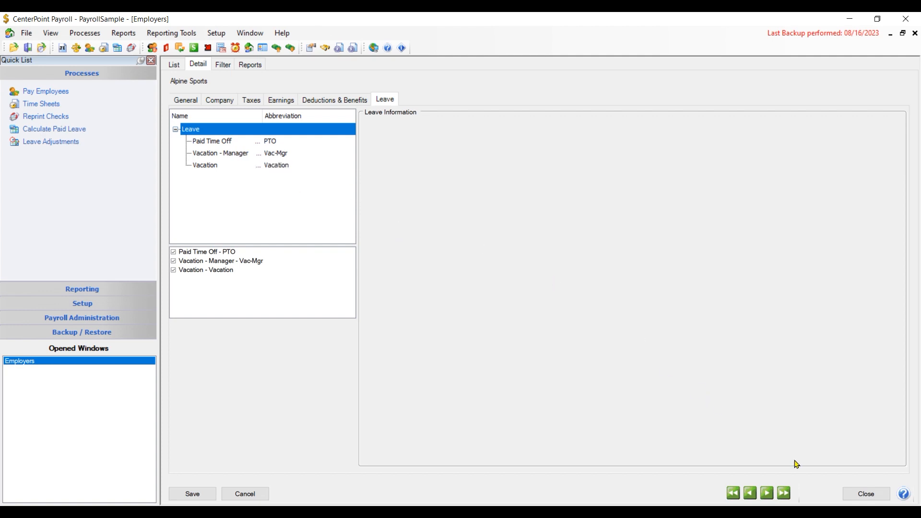
click(203, 501)
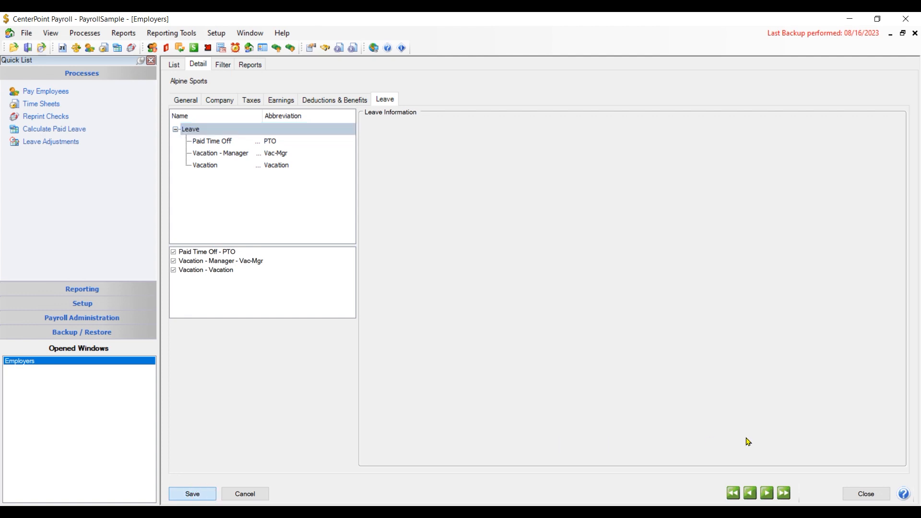